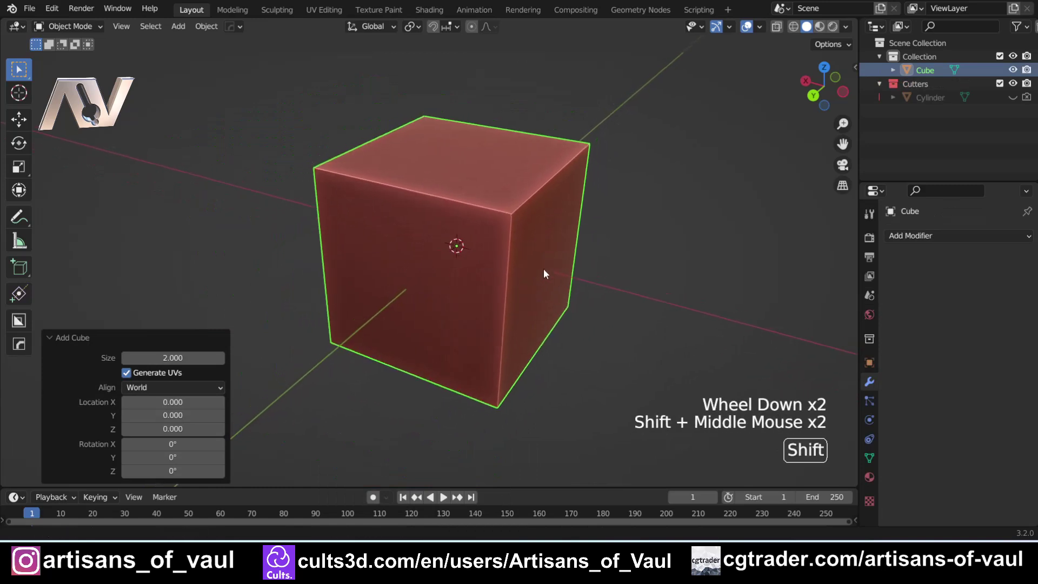
- Put the cube into Edit Mode and try the face and vertex selection modes from the modes pie menu
key("Tab")
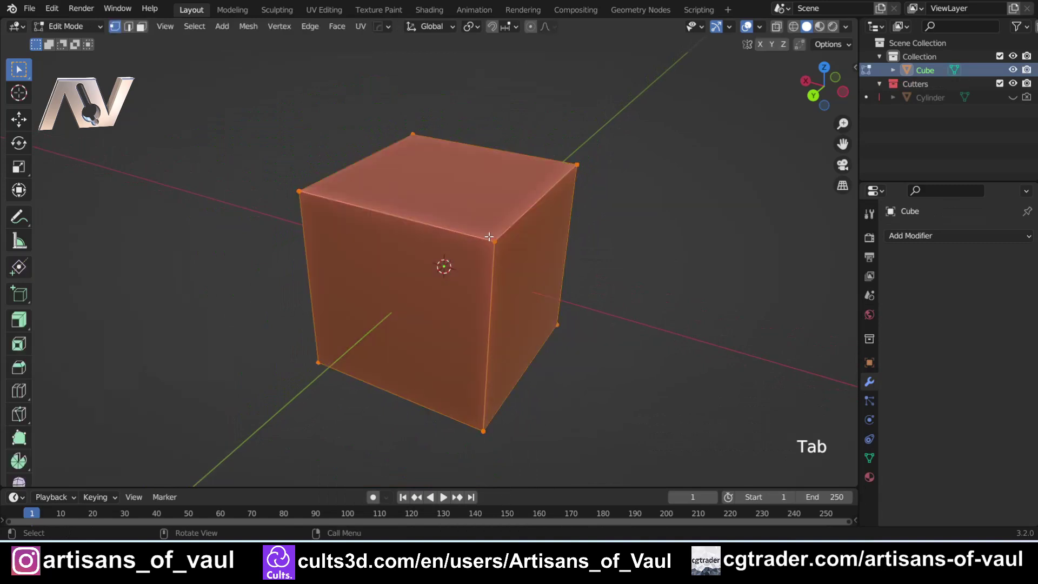
key("Tab")
key("Tab")
key("Tab")
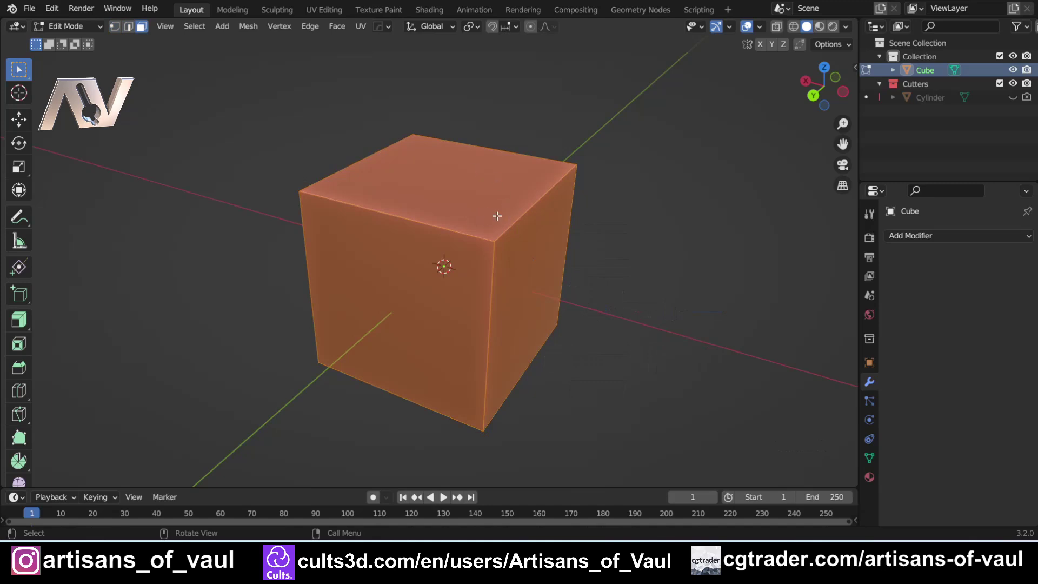
key("Tab")
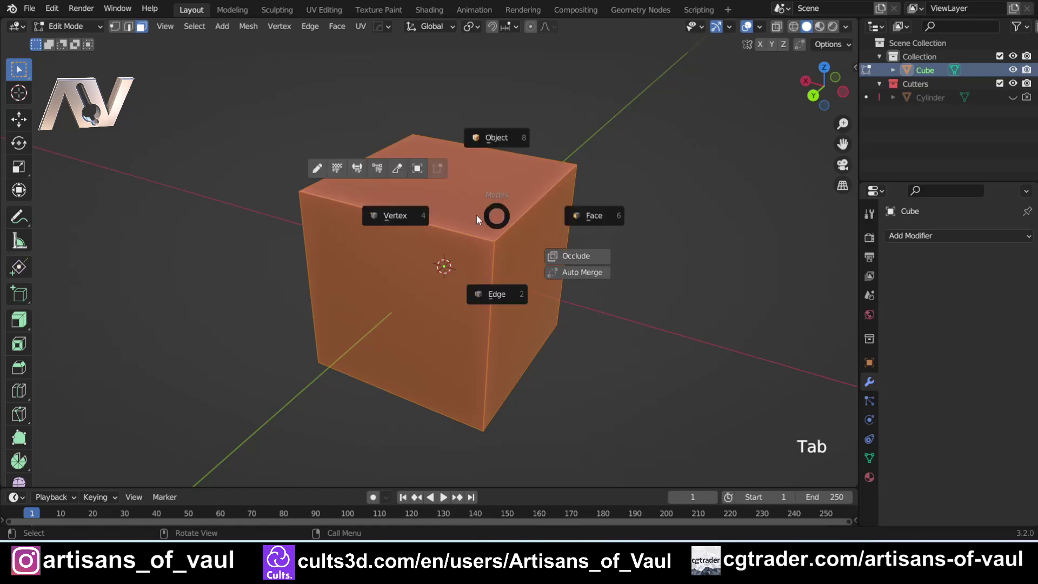
left_click(398, 215)
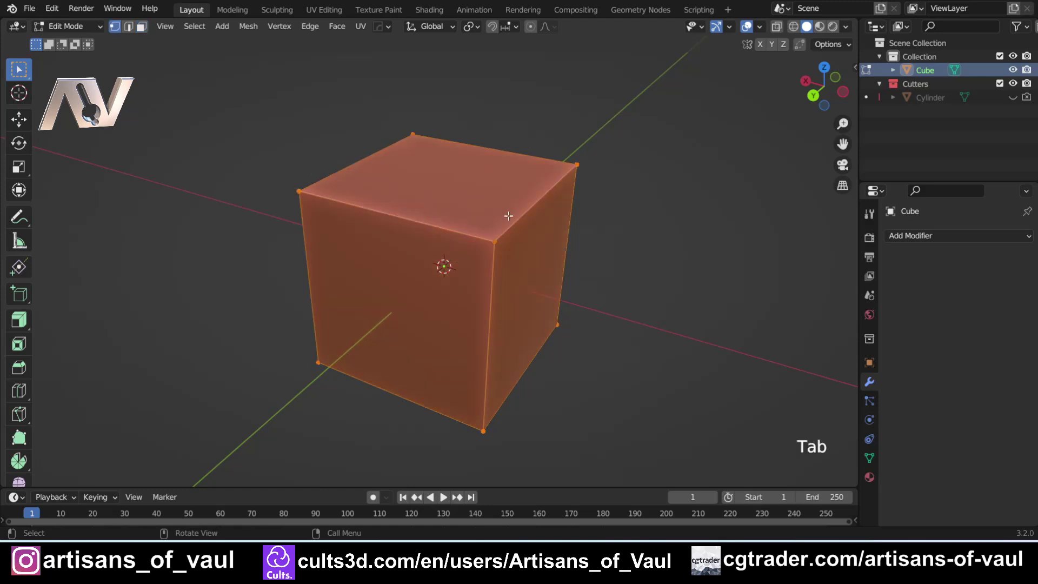
- Try further selection-mode switches on the cube and return it to Object Mode
key("Tab")
key("Tab")
key("Tab")
left_click(496, 265)
key("Tab")
key("Tab")
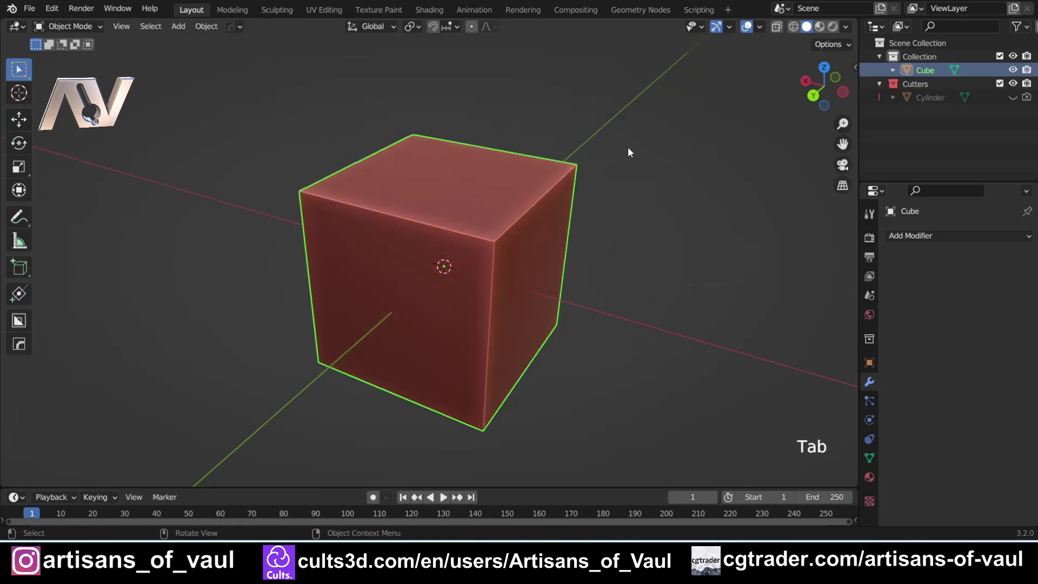
- Enter Edit Mode on the cube and set the selection mode to vertices
key("Tab")
key("Tab")
key("Tab")
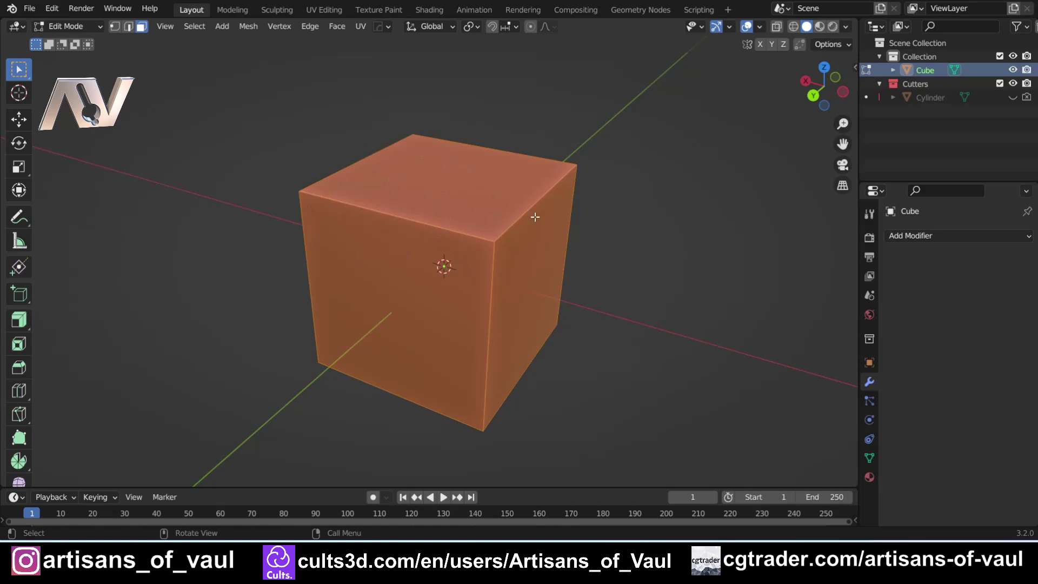
key("1")
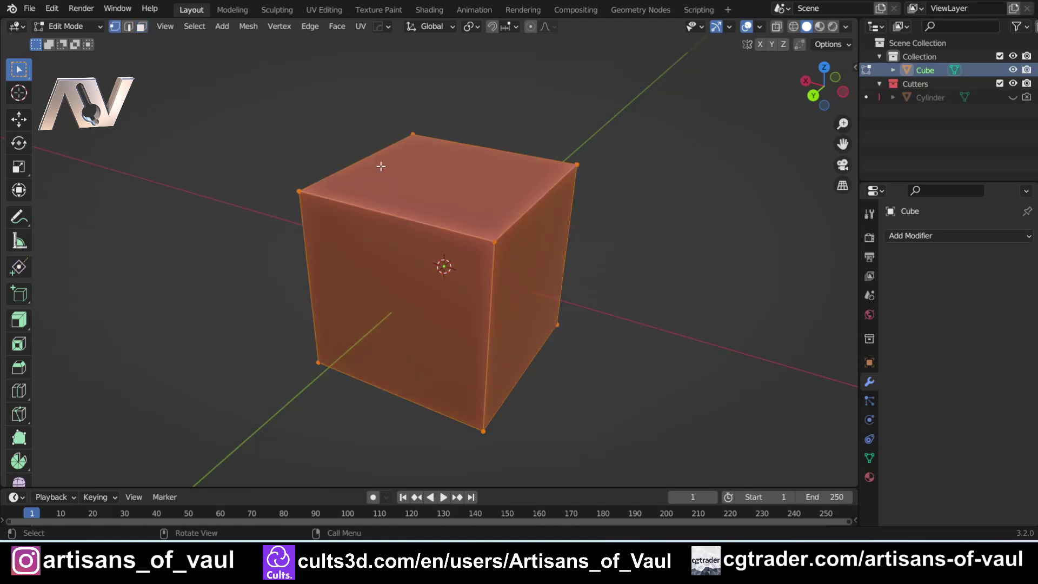
- Open the add-on preferences, search for "mach" and expand the MACHIN3tools entry
left_click(51, 8)
left_click(67, 203)
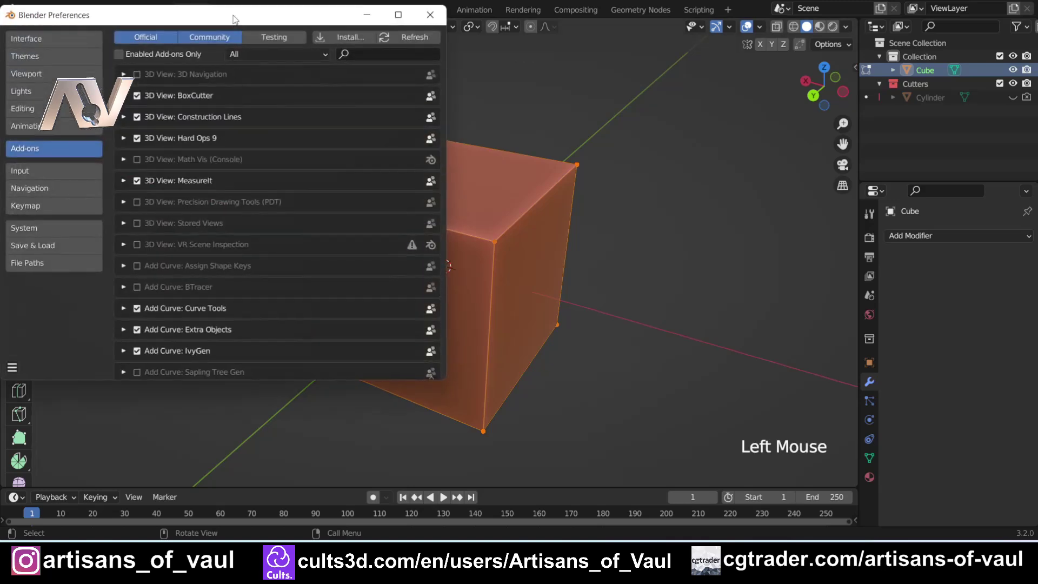
left_click(519, 147)
type("mach")
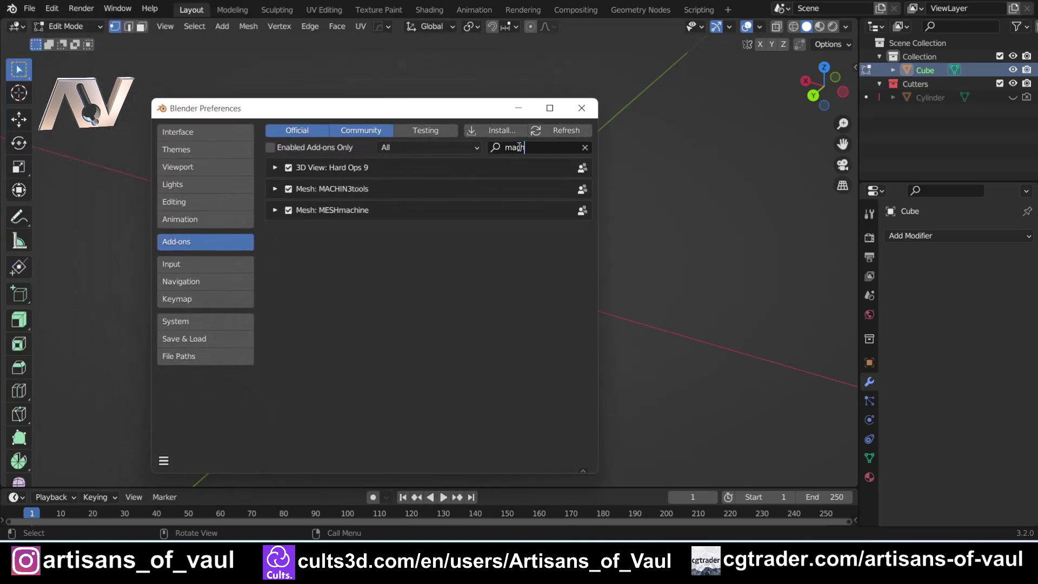
left_click(274, 188)
- Examine the MACHIN3tools activation lists for tools and pie menus, widening the preferences window to read the descriptions
scroll(365, 264, "down", 10)
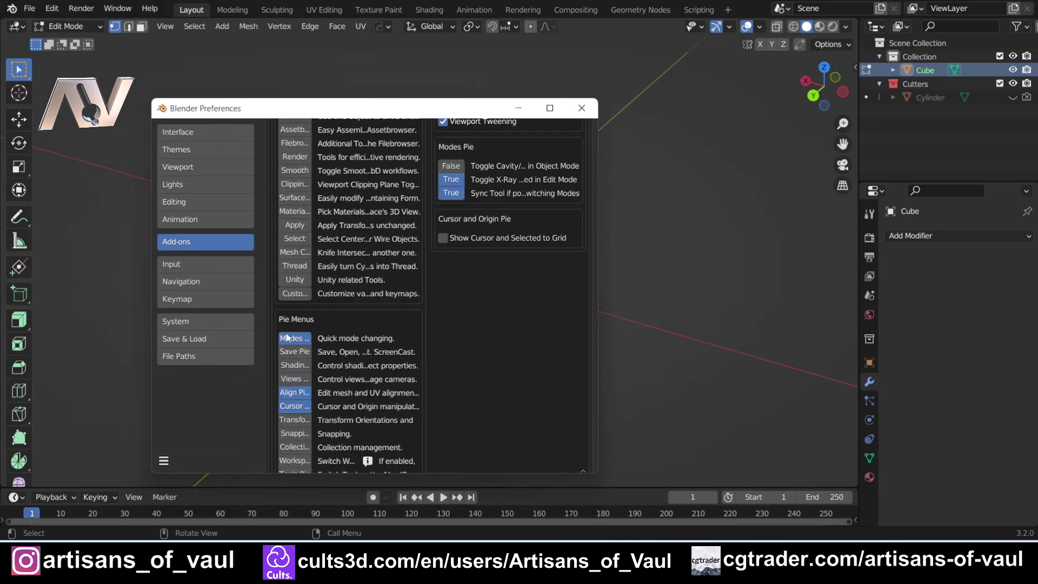
scroll(346, 331, "up", 10)
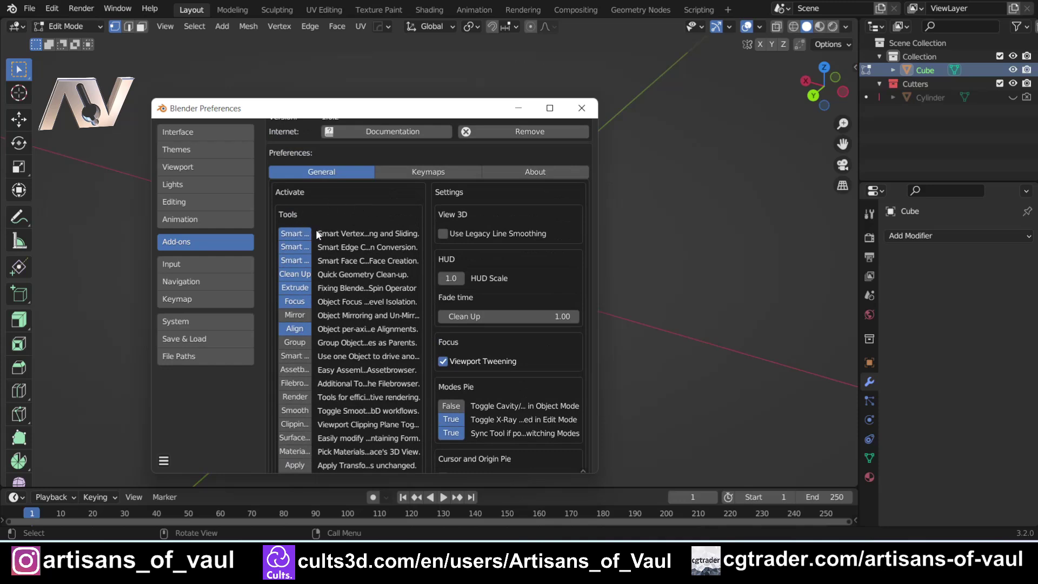
left_click_drag(597, 232, 848, 243)
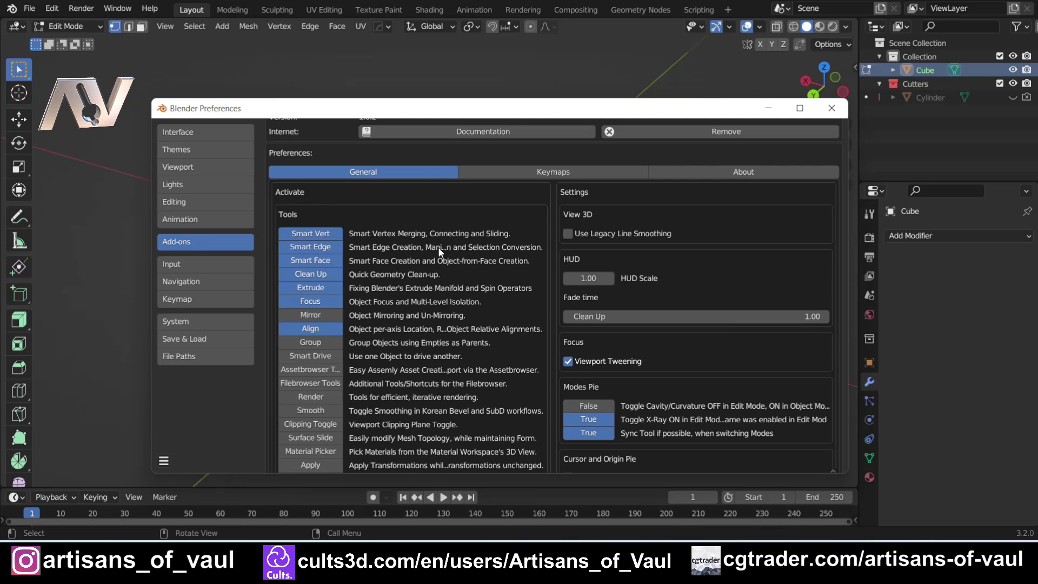
scroll(410, 233, "down", 5)
scroll(332, 202, "up", 4)
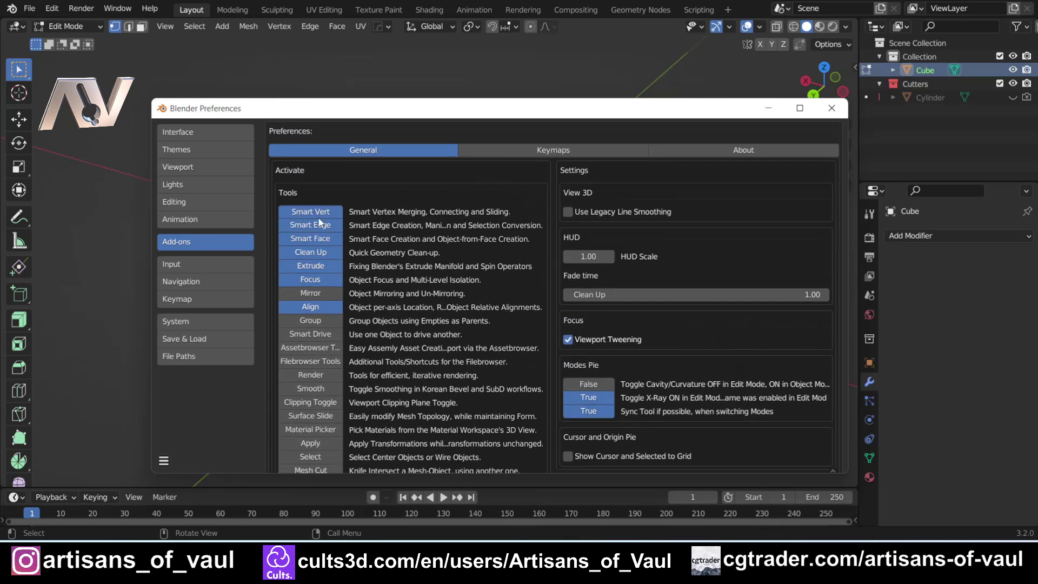
- Save the preferences and close the preferences window
left_click(164, 460)
left_click(211, 491)
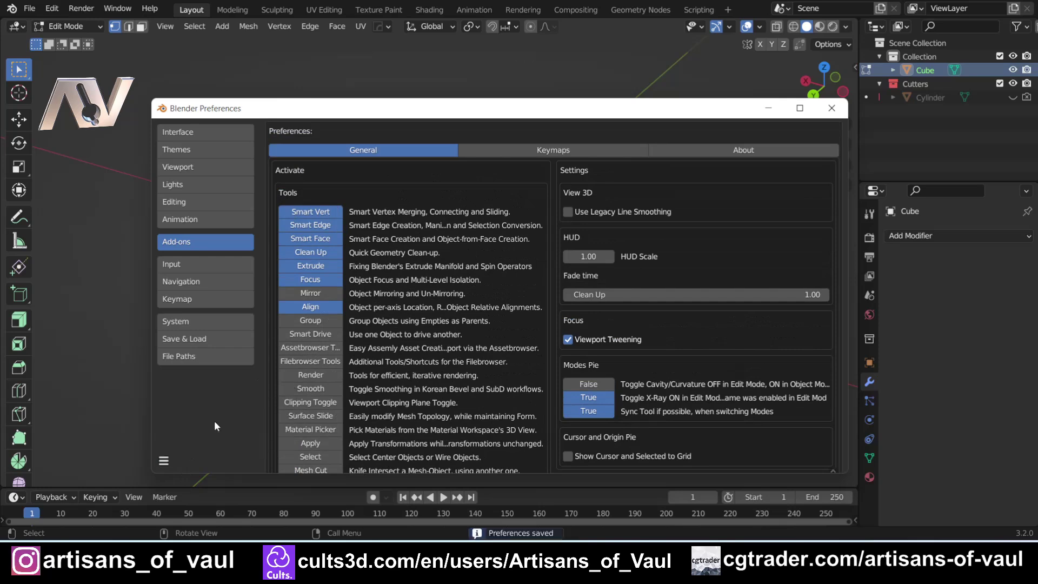
left_click(831, 108)
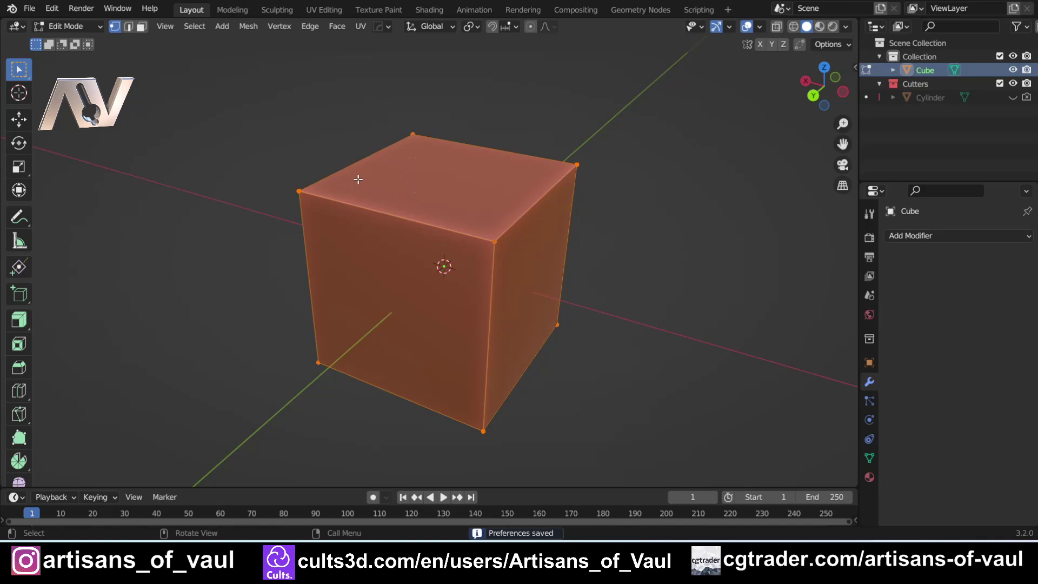
- Try merging one top corner vertex of the cube into the rear top corner with Smart Vert set to Last, and undo it
left_click(297, 191)
left_click(414, 168, "shift")
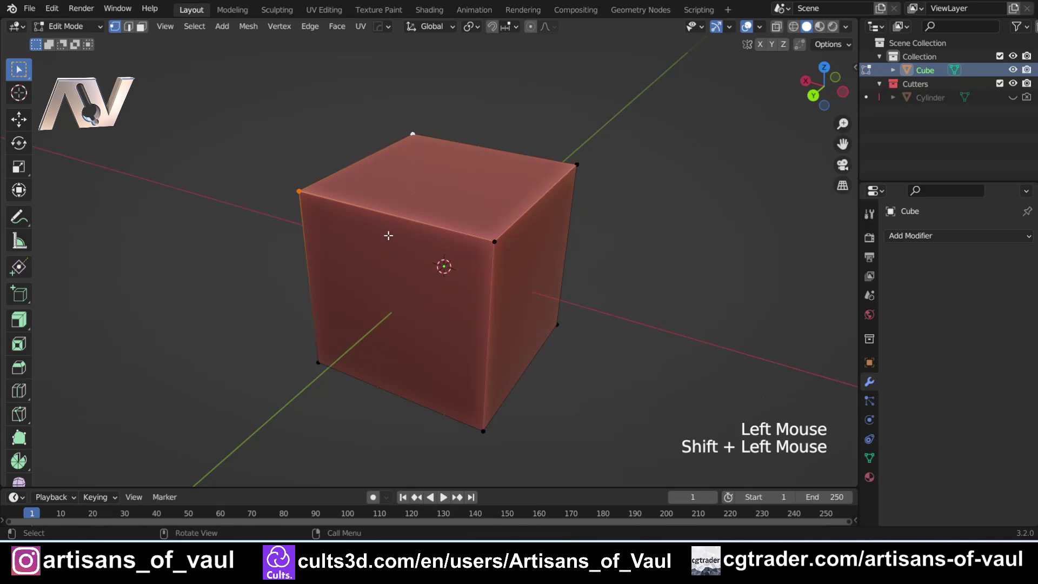
key("1")
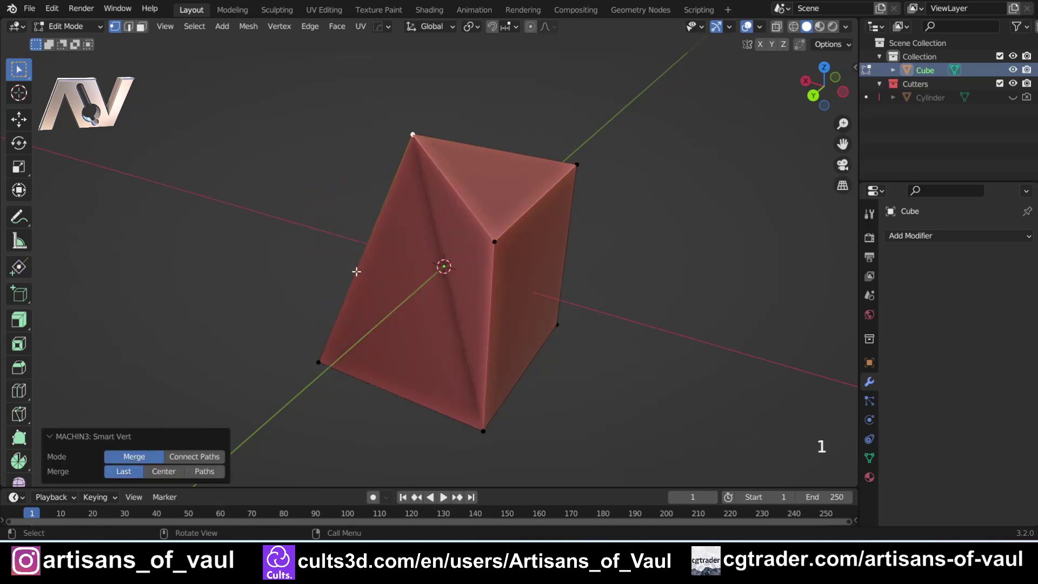
key("ctrl+z")
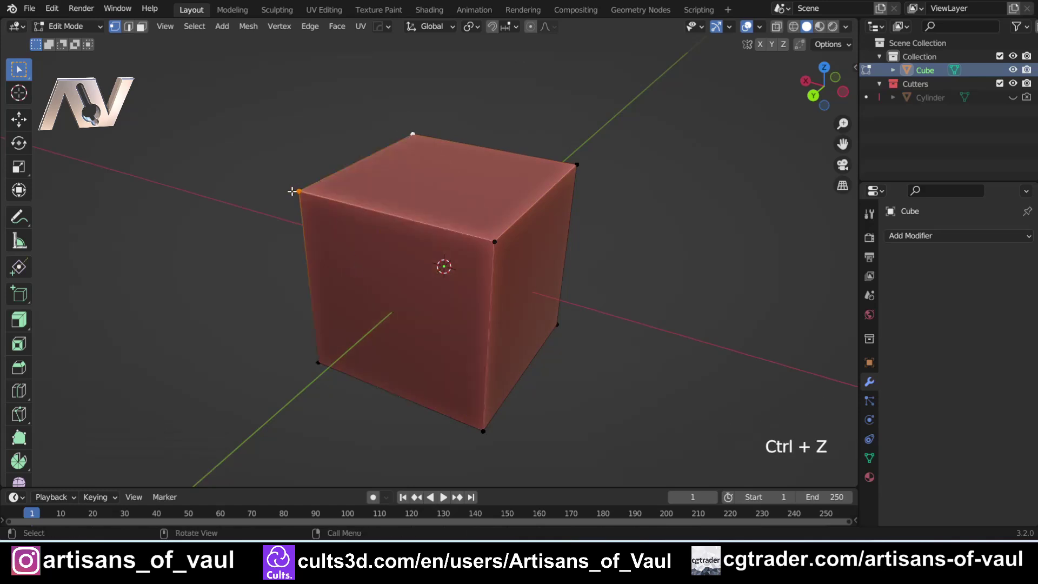
- Try the standard Merge At Last on the same two top corner vertices, and undo it
key("m")
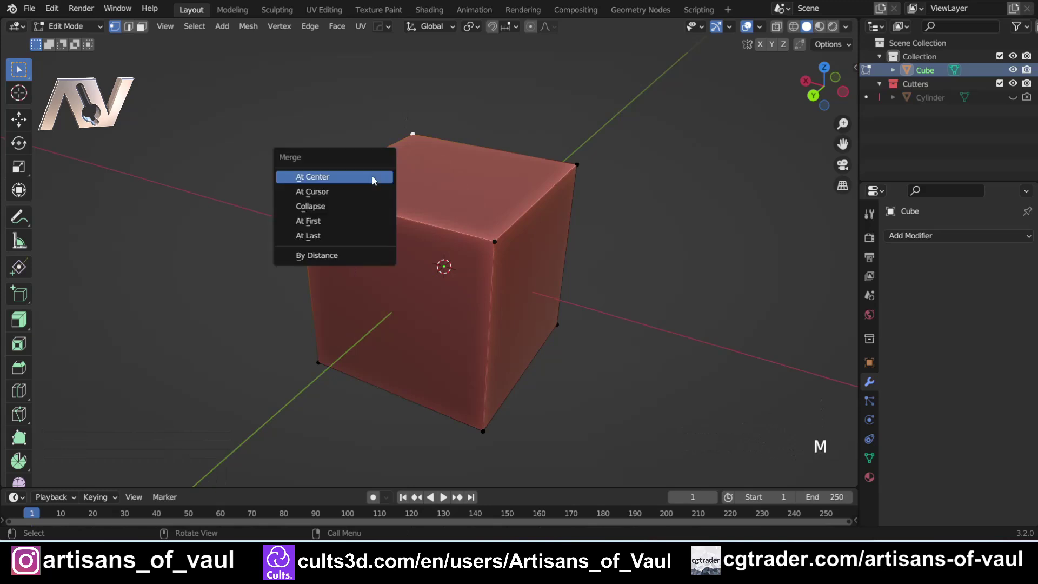
left_click(319, 234)
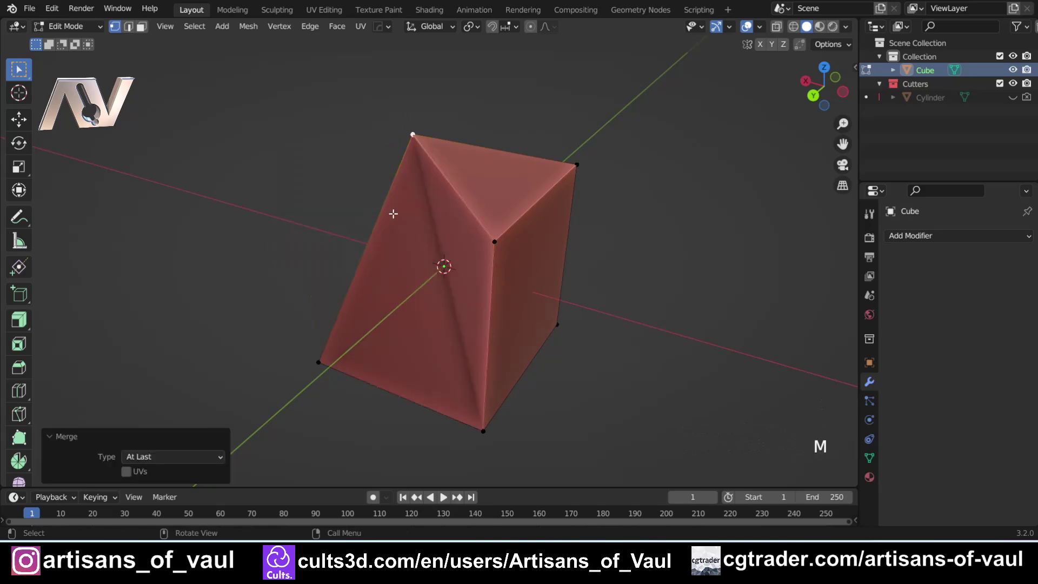
key("ctrl+z")
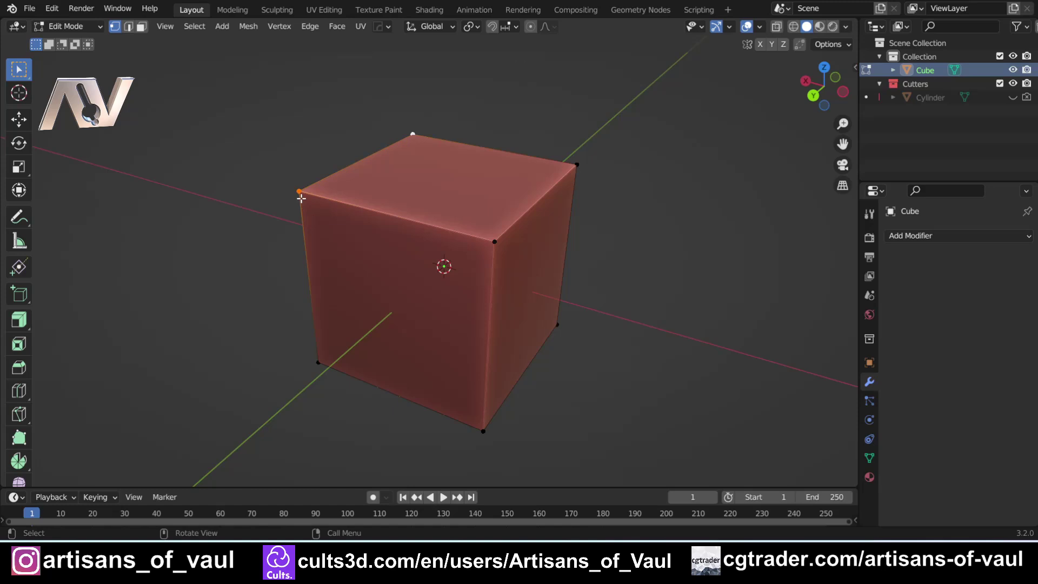
- Merge the cube's four top vertices at their center with Smart Vert and return to Object Mode
left_click_drag(239, 114, 622, 265)
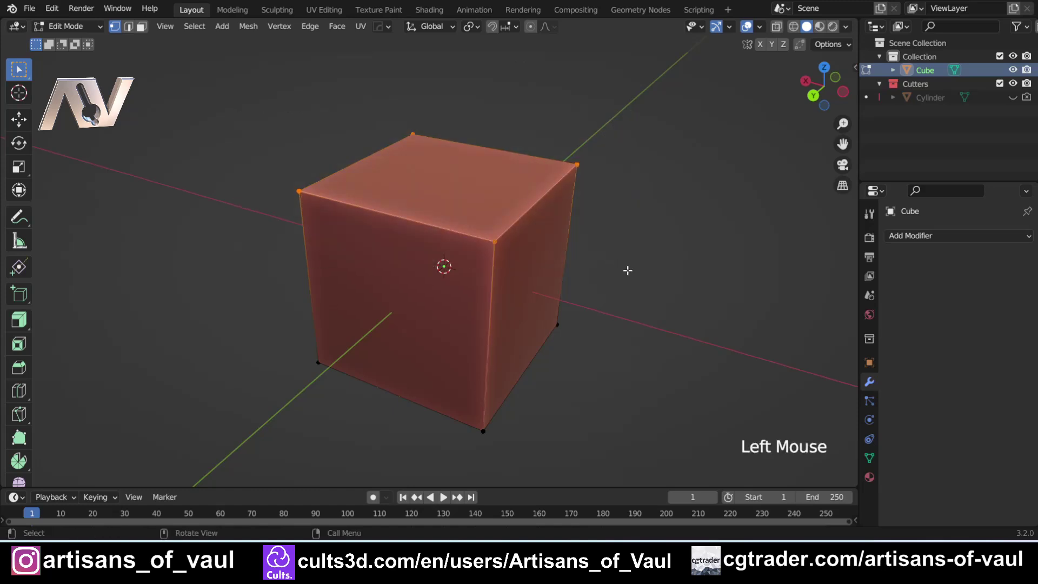
key("shift+1")
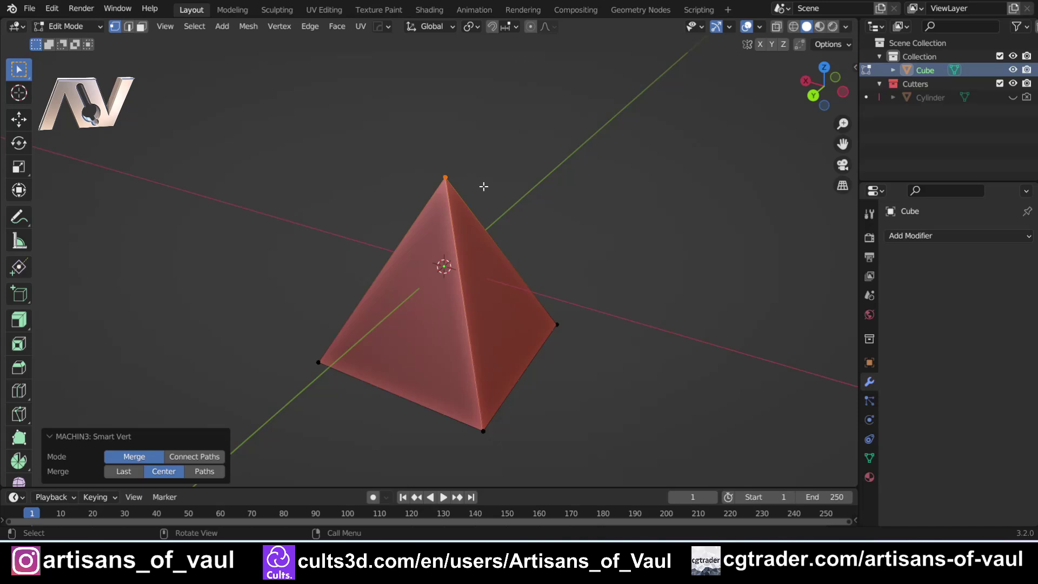
left_click(433, 209)
key("Tab")
key("Tab")
key("Tab")
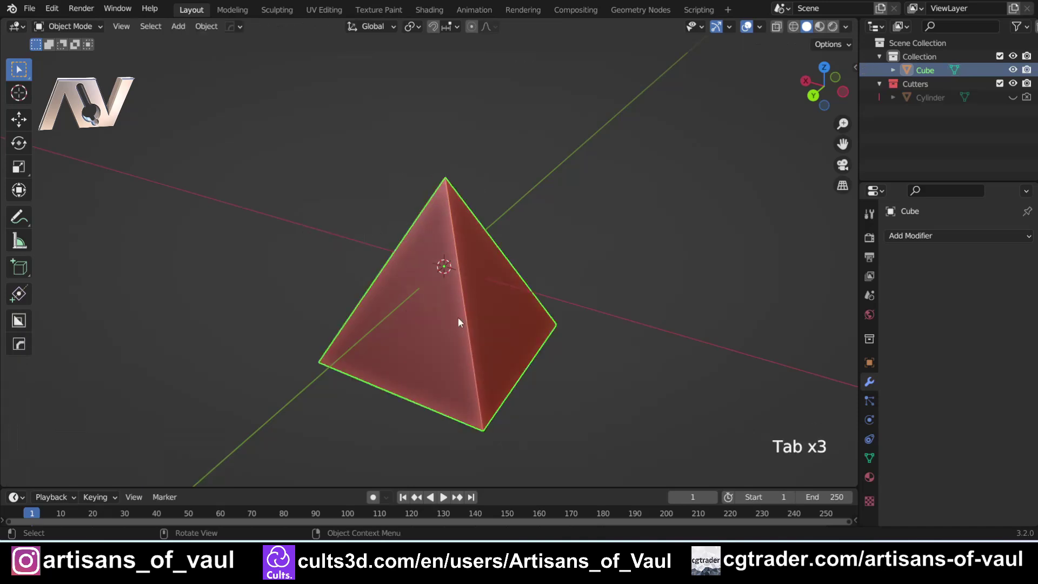
- Delete the pyramid, add a cylinder mesh in its place and scale it
key("Delete")
key("shift+a")
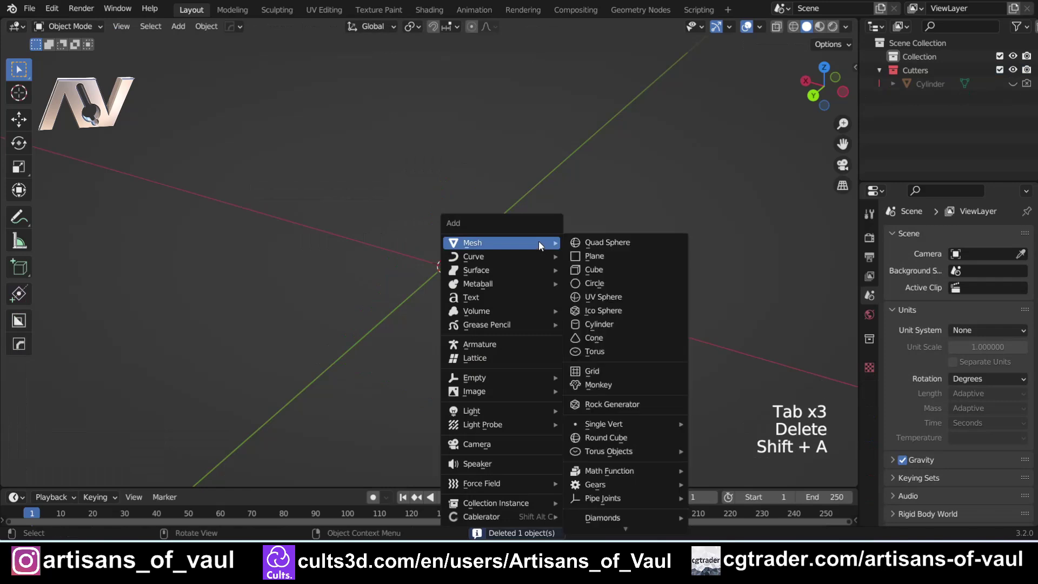
left_click(598, 324)
scroll(505, 297, "down", 1)
scroll(505, 297, "down", 2)
key("s")
left_click(512, 329)
middle_click_drag(513, 329, 436, 272, "shift")
- Add six evenly spaced horizontal loop cuts around the cylinder in Edit Mode and switch to vertex selection
key("Tab")
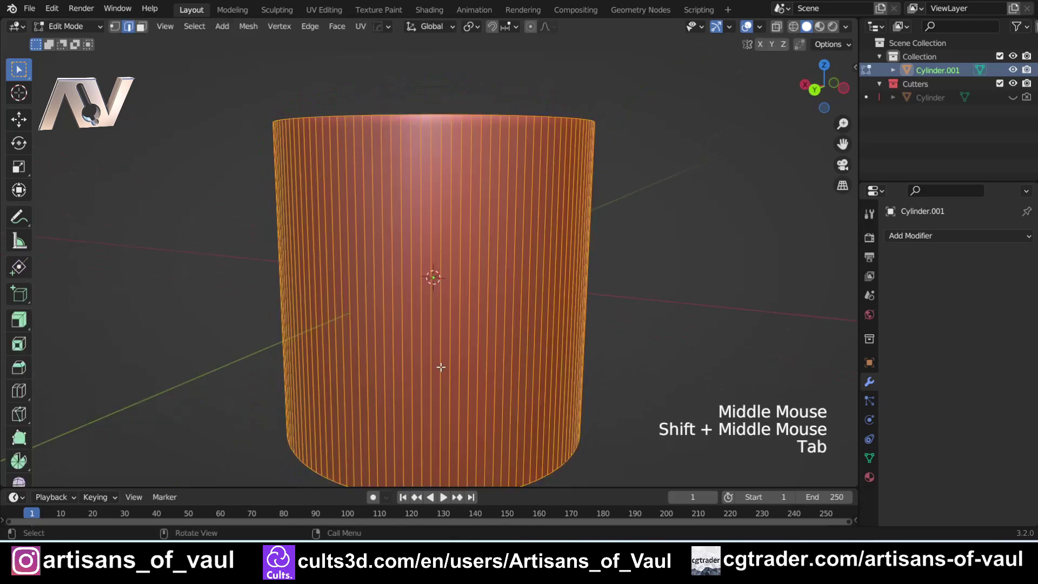
key("ctrl+r")
scroll(407, 303, "up", 5)
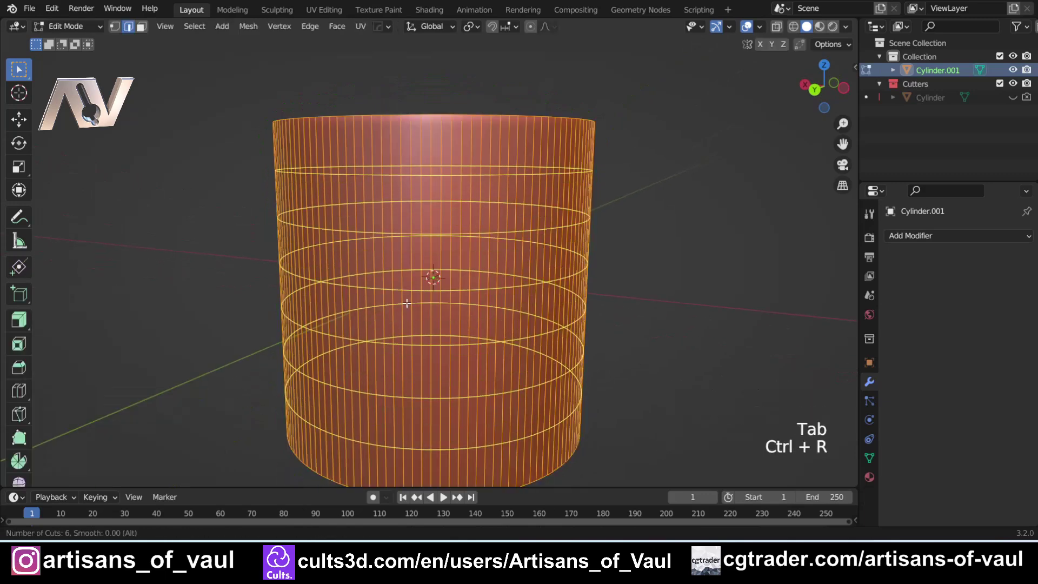
left_click(406, 303)
right_click(407, 303)
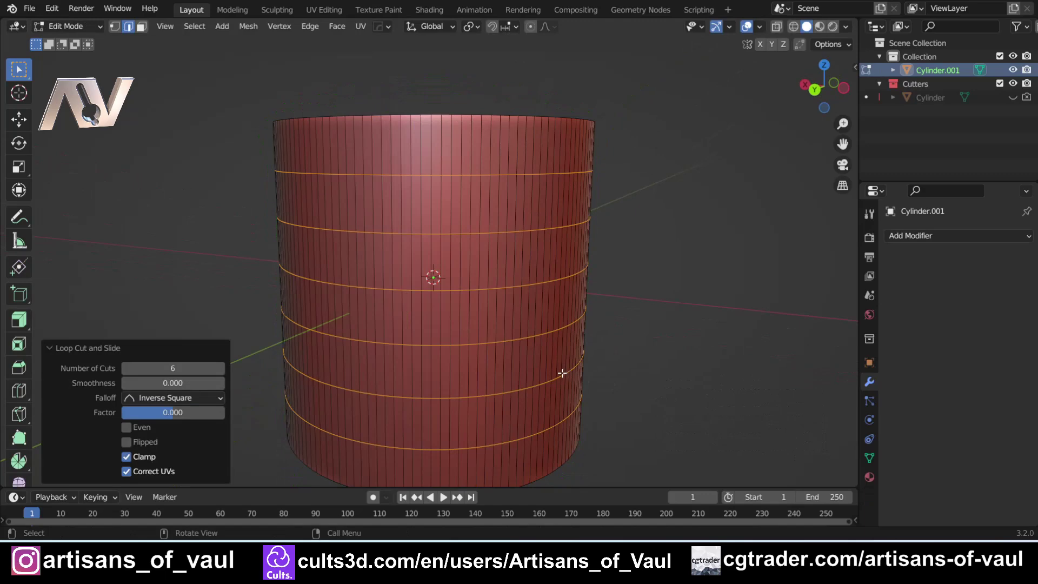
key("Tab")
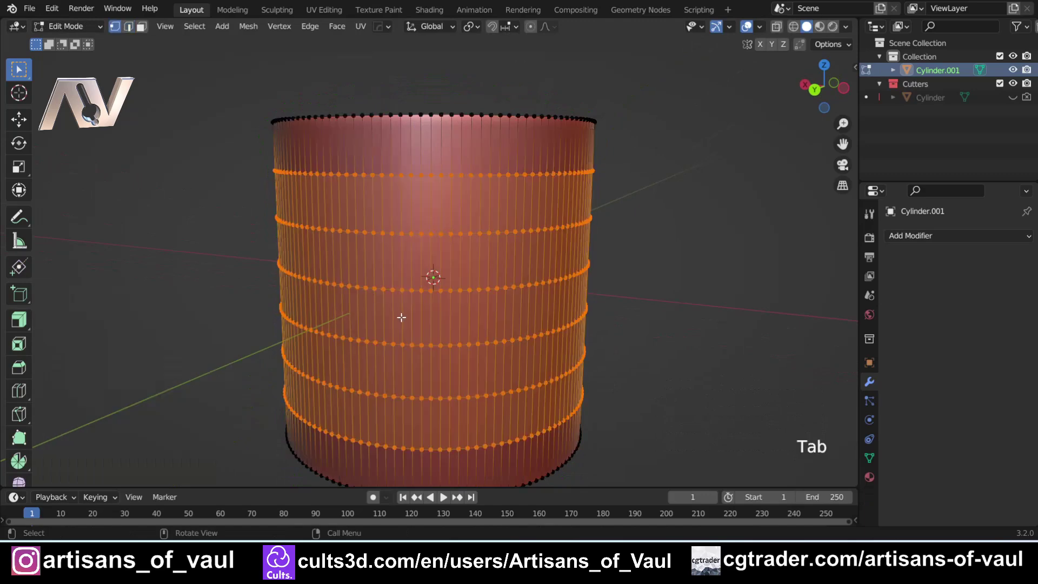
- Try a Smart Vert Paths merge between four vertices on the cylinder's second and third loops from the top, and undo it
scroll(365, 333, "up", 2)
left_click(352, 320)
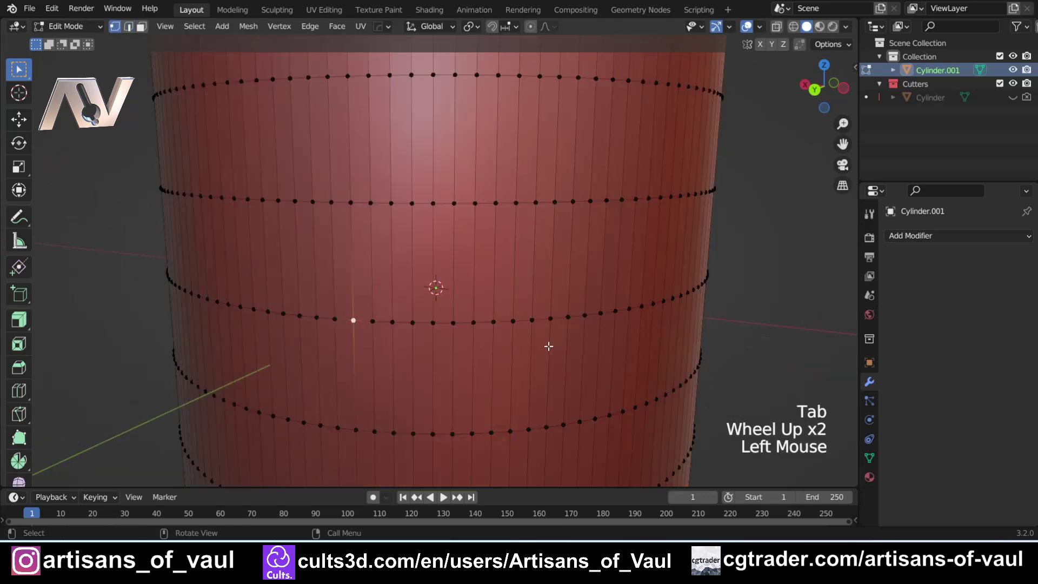
left_click(533, 321, "shift")
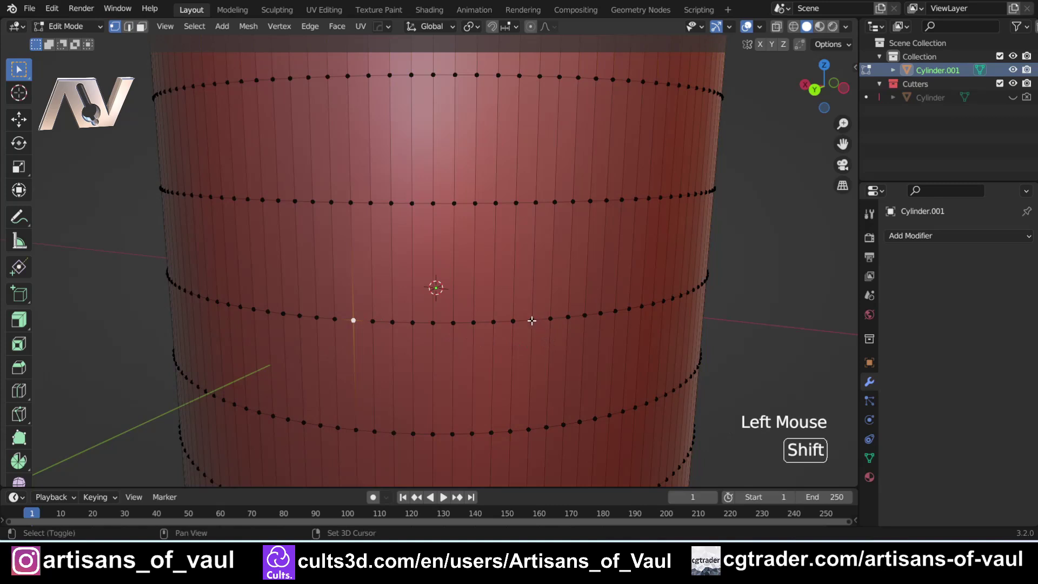
left_click(535, 202, "shift")
left_click(351, 202, "shift")
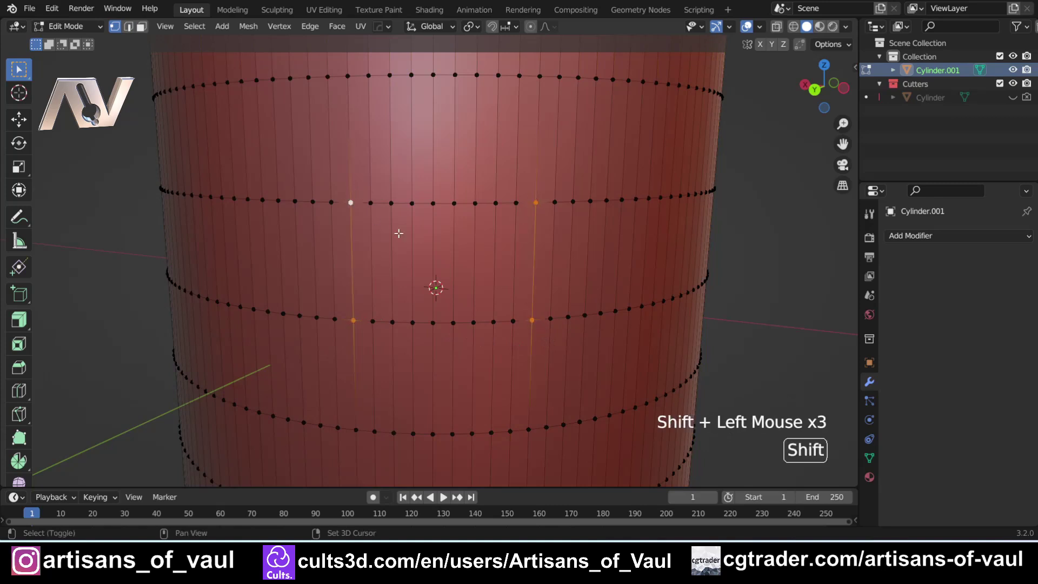
key("alt+1")
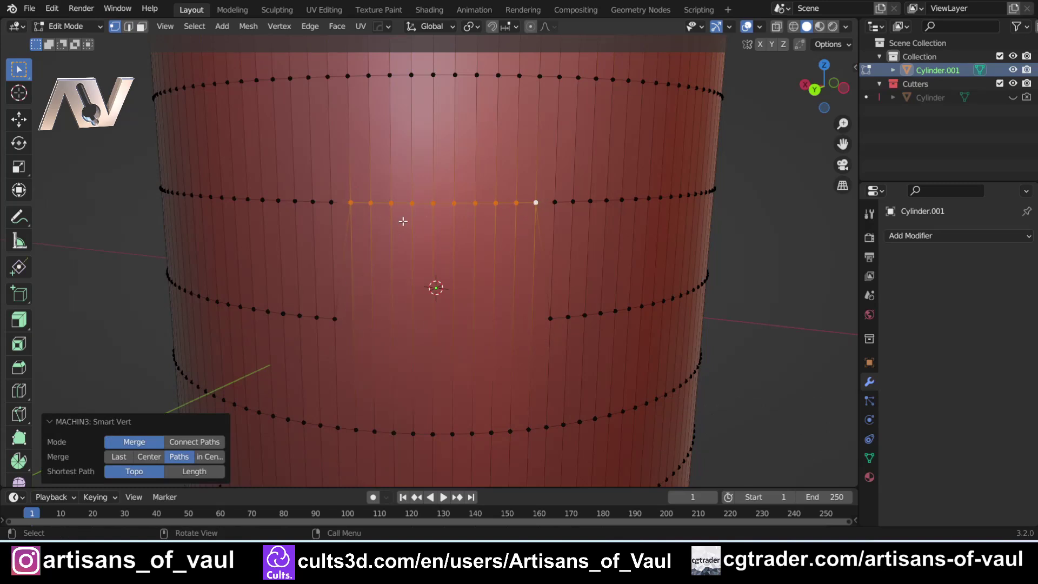
key("ctrl+z")
- Merge three adjacent vertices of the cylinder's third loop one by one into the vertices directly above, using Smart Vert set to Last
left_click(354, 318)
left_click(350, 203, "shift")
key("1")
left_click(372, 321)
left_click(370, 203, "shift")
key("1")
left_click(390, 322, "shift")
left_click(389, 204, "shift")
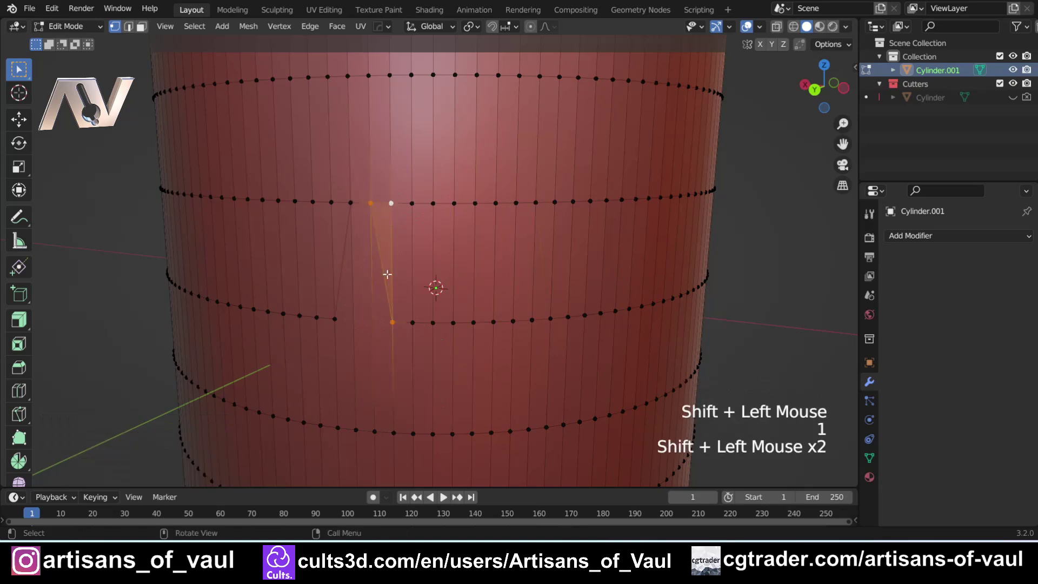
left_click(390, 325)
left_click(392, 204, "shift")
key("1")
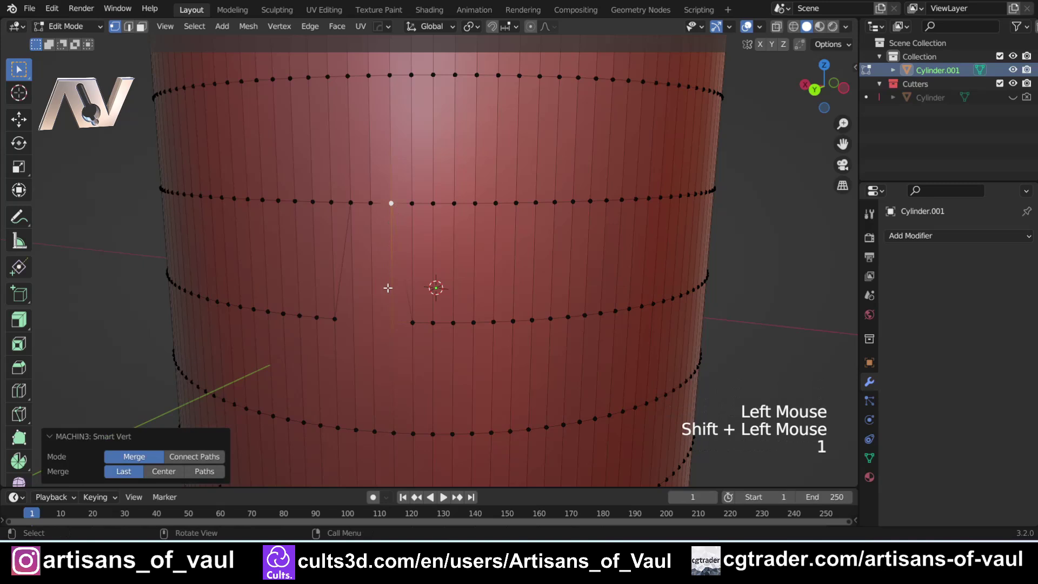
- Undo the one-by-one vertex merges on the cylinder's third loop
key("ctrl+z")
key("ctrl+z")
key("ctrl+z")
key("ctrl+z")
key("ctrl+z")
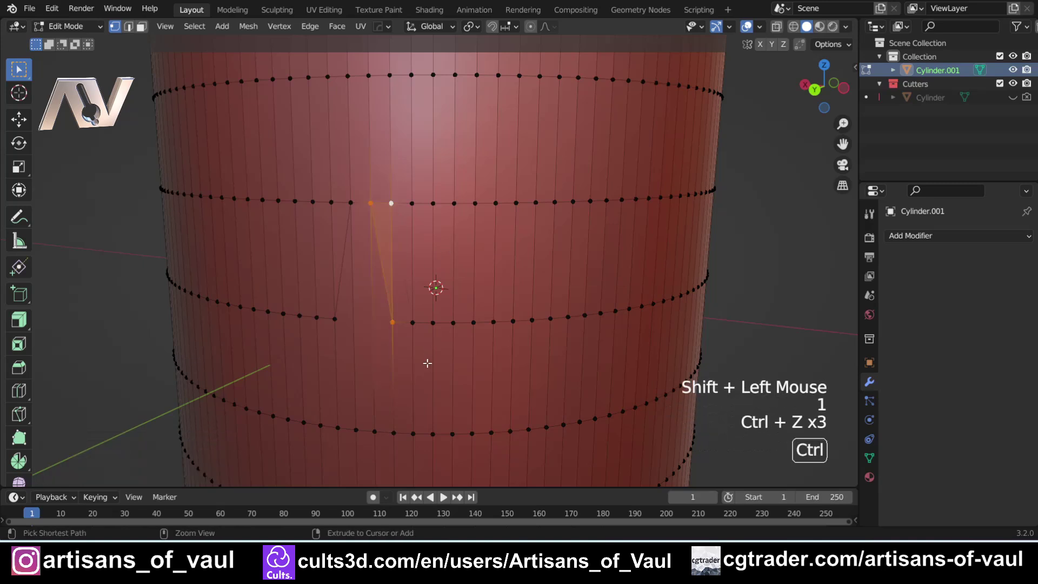
key("ctrl+z")
key("ctrl+z")
key("ctrl+z")
key("ctrl+z")
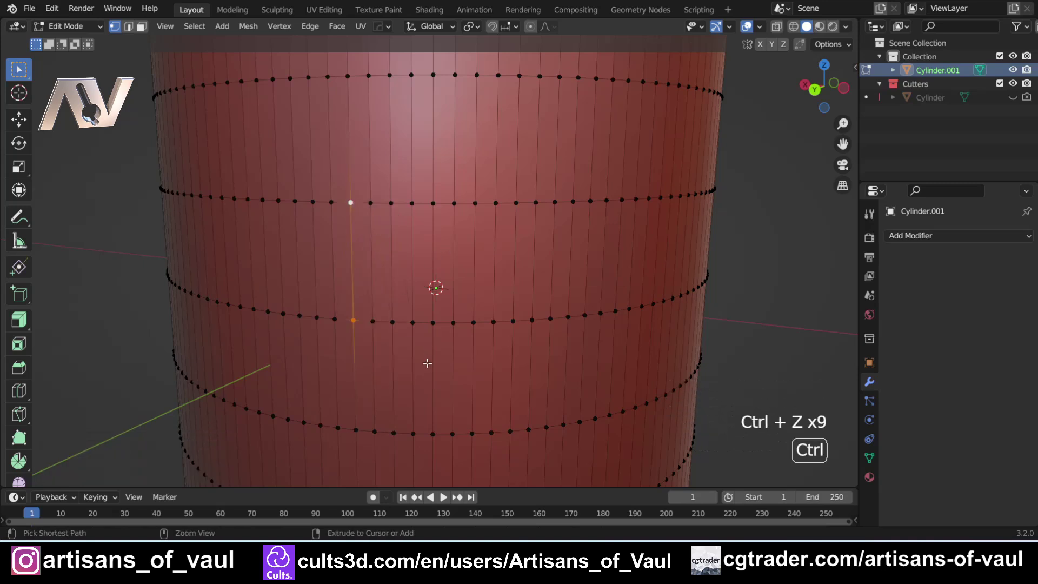
- Annotate a U-shaped vertex path running along the cylinder's third loop, up to the second loop and back along it, and undo the strokes
left_click(370, 336)
left_click(348, 325)
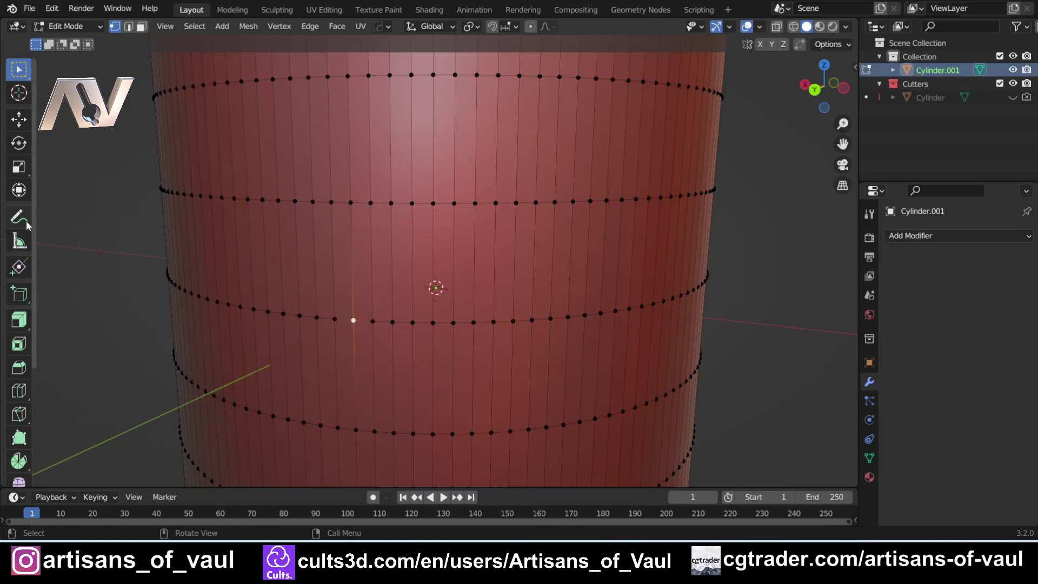
left_click(26, 223)
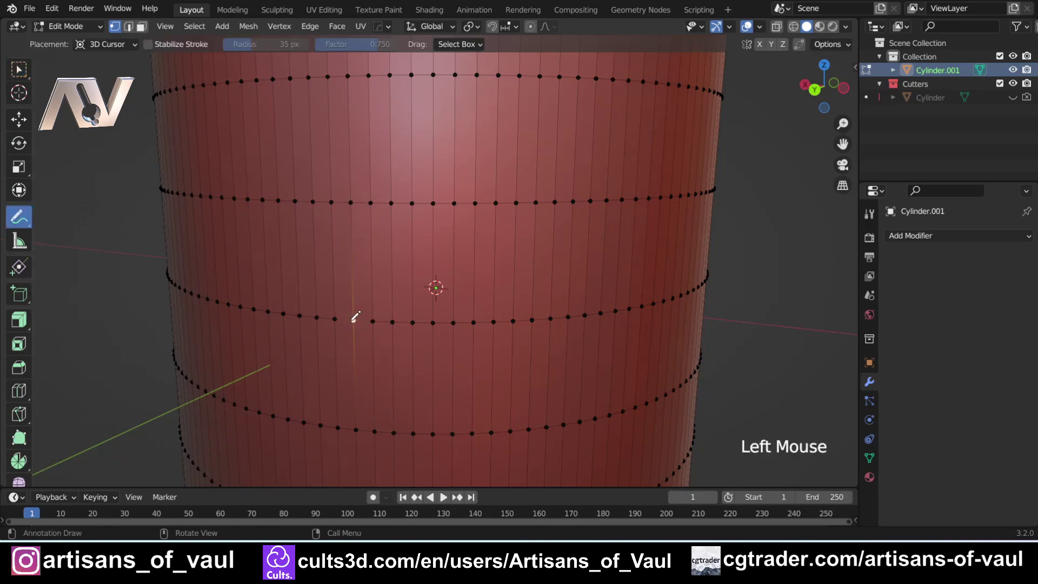
mouse_move(353, 319)
left_mouse_down()
mouse_move(548, 320)
mouse_move(549, 311)
mouse_move(547, 321)
mouse_move(554, 262)
left_mouse_up()
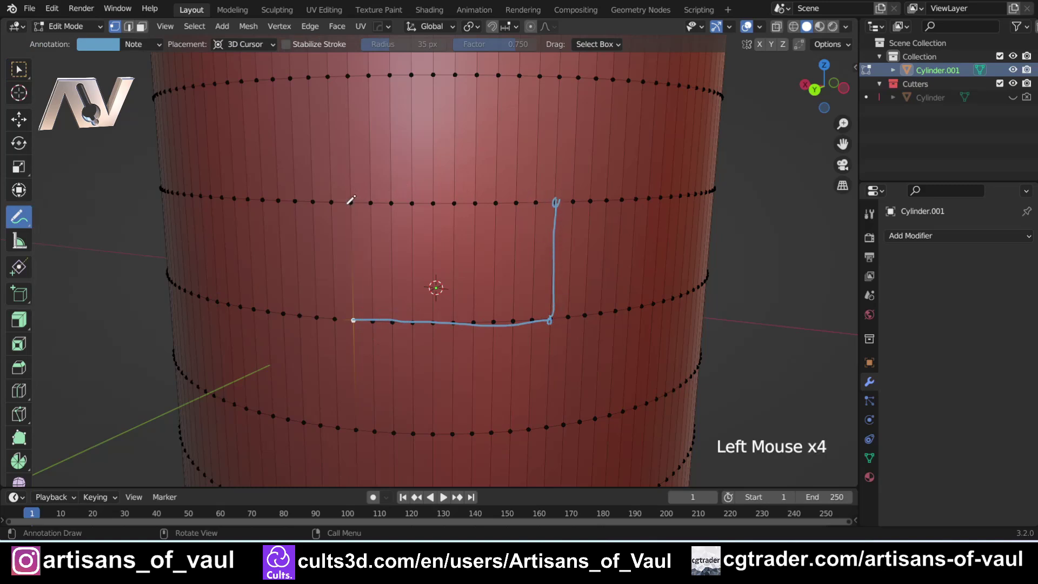
left_click_drag(557, 202, 368, 204)
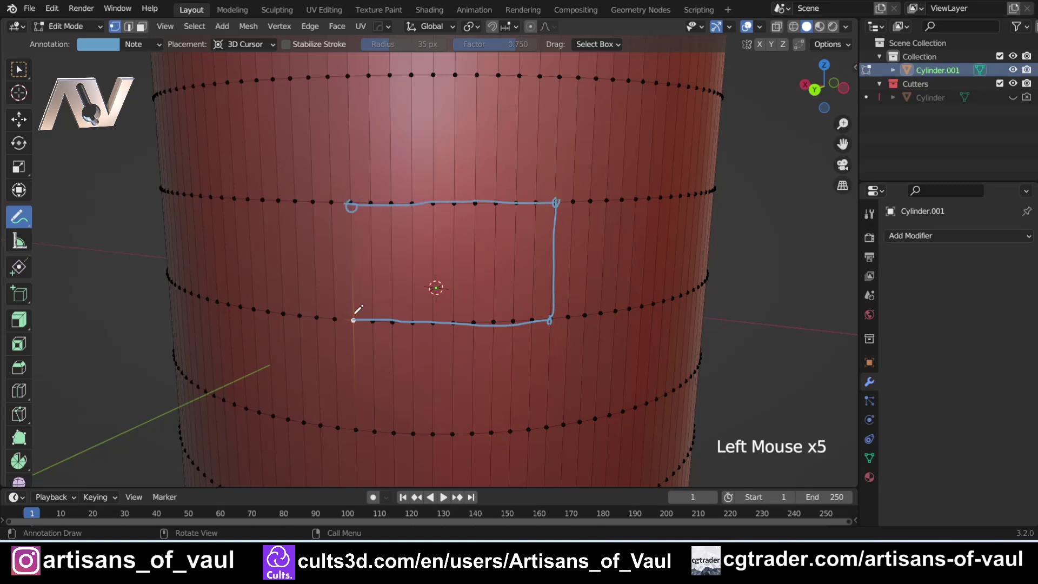
key("ctrl+z")
key("ctrl+z")
key("ctrl+z")
key("ctrl+z")
key("ctrl+z")
key("ctrl+z")
key("ctrl+z")
- Try a Smart Vert Paths merge of a third-loop vertex run into the matching second-loop run by picking their four end vertices, and undo it
left_click(373, 321)
left_click(353, 320)
left_click(531, 321, "shift")
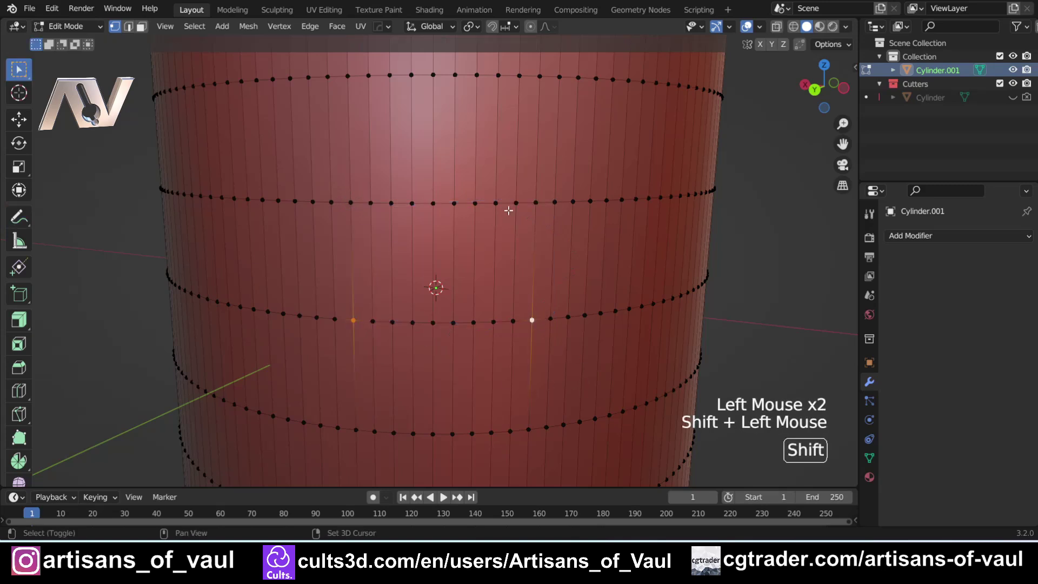
left_click(535, 201, "shift")
left_click(350, 203, "shift")
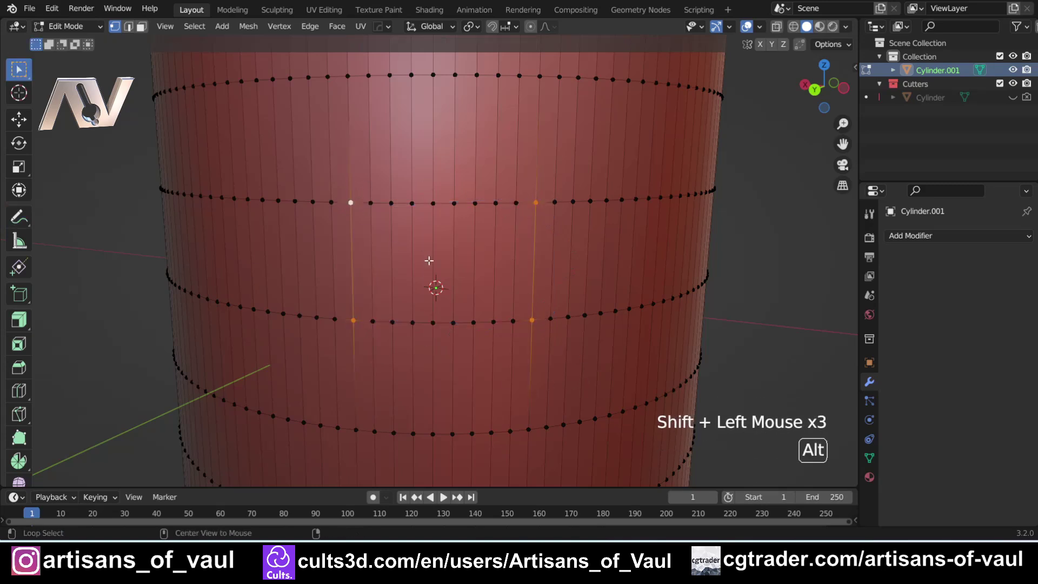
key("alt+1")
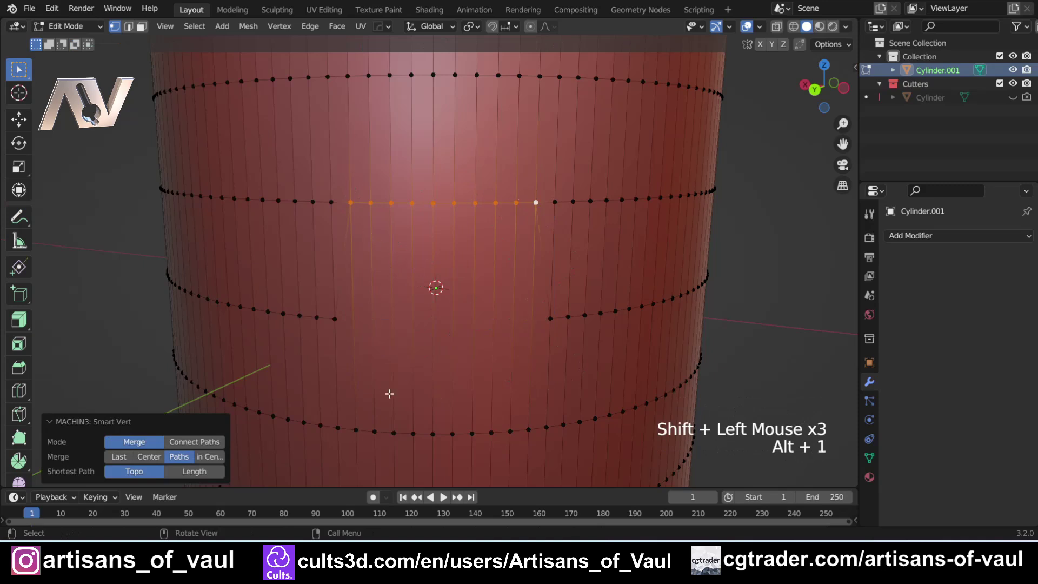
scroll(394, 384, "down", 2)
scroll(406, 378, "up", 2)
key("ctrl+z")
- Merge a run of second-loop vertices down into the third loop with Smart Vert Paths, picking the second-loop ends first
left_click(349, 205)
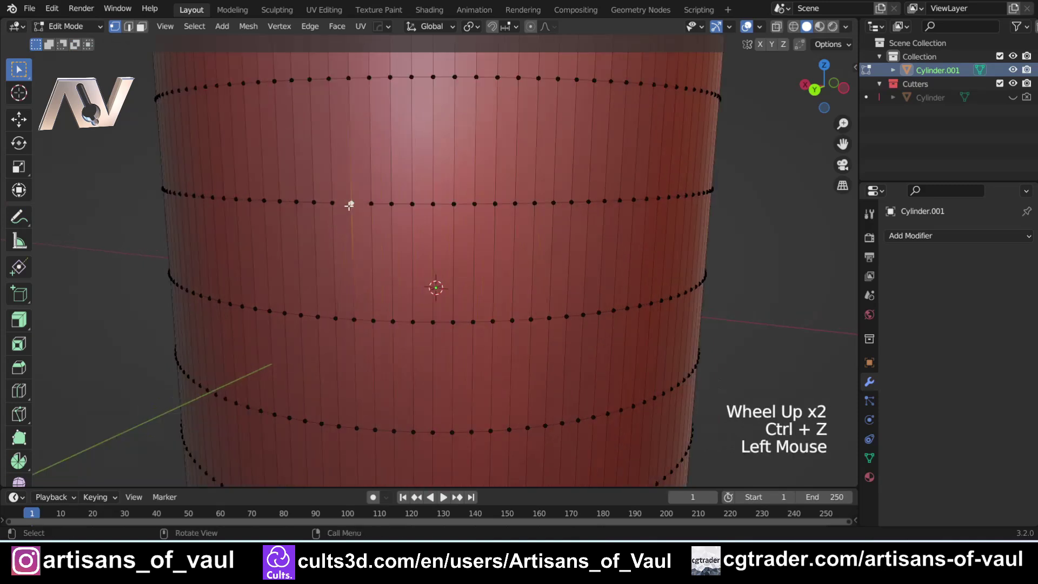
left_click(535, 203, "shift")
left_click(531, 320, "shift")
left_click(354, 320, "shift")
key("alt+1")
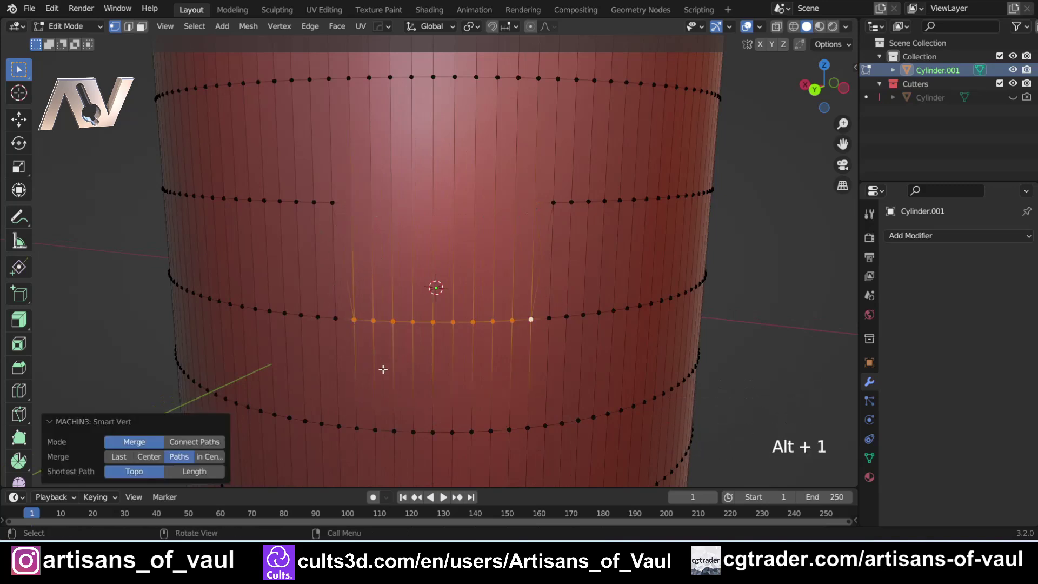
scroll(383, 368, "down", 2)
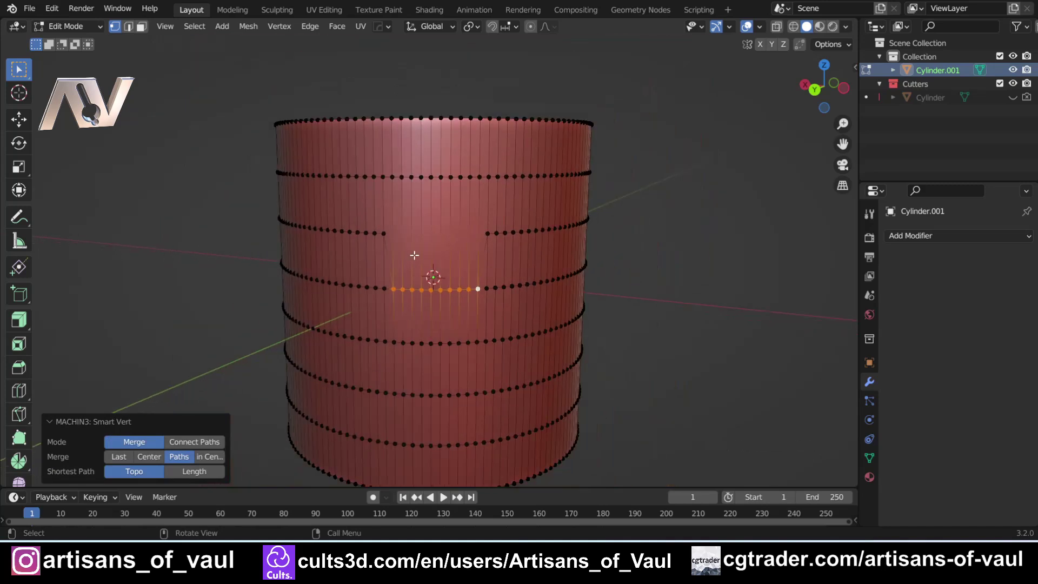
- Select the face loop containing the widened section in face mode and extrude it along normals by 0.091
key("Tab")
left_click(537, 213)
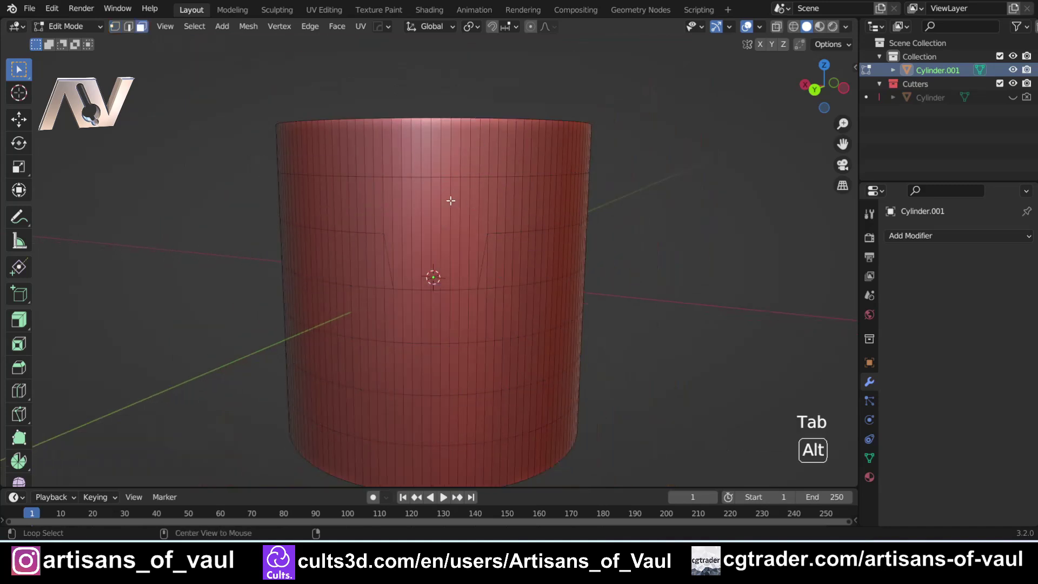
left_click(445, 271, "alt")
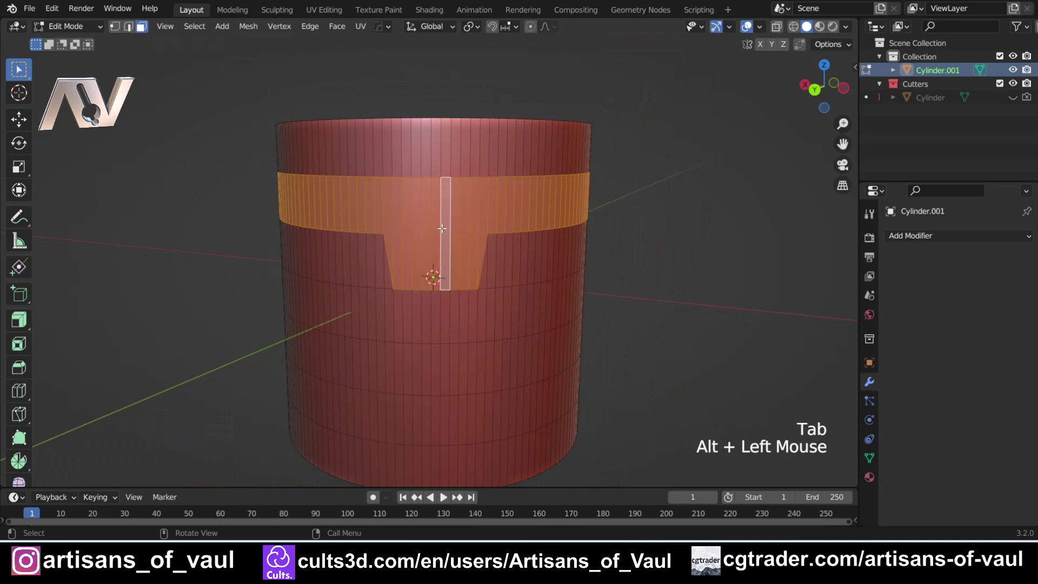
left_click(28, 327)
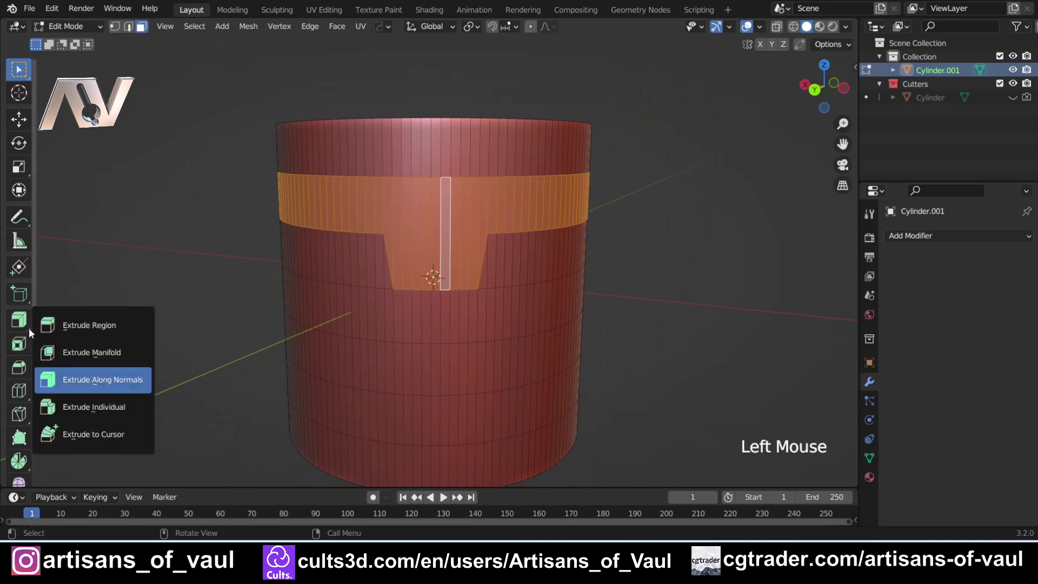
left_click(81, 379)
key("ctrl+z")
mouse_move(423, 185)
left_mouse_down()
mouse_move(417, 178)
mouse_move(440, 184)
left_mouse_up()
middle_click_drag(440, 184, 404, 195)
key("Tab")
scroll(400, 182, "down", 3)
key("Tab")
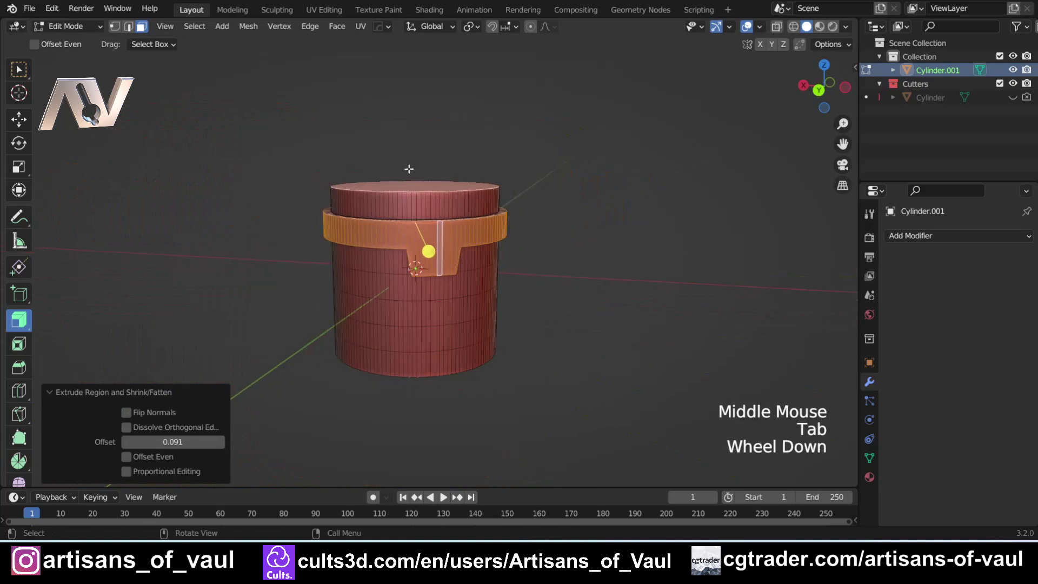
- Inspect the extruded collar in Object Mode, try mirroring the cylinder, and undo back to the evenly looped, unextruded mesh
middle_click_drag(439, 318, 533, 273)
left_click(533, 274)
scroll(435, 292, "up", 2)
middle_click_drag(436, 292, 445, 268)
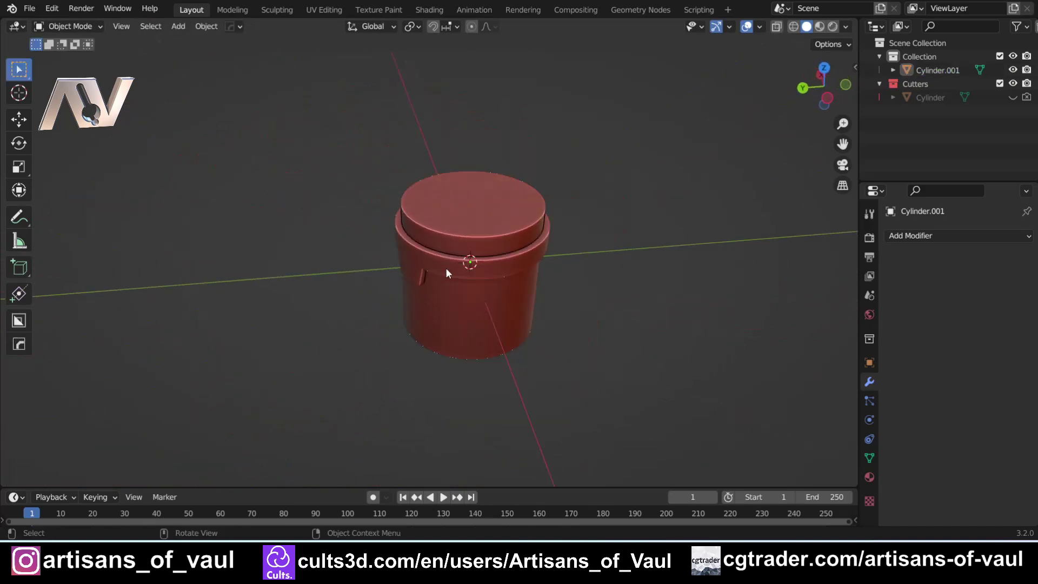
left_click(446, 267)
key("alt+x")
left_click(374, 272)
middle_click_drag(374, 271, 363, 319, "shift")
scroll(407, 335, "up", 2)
key("ctrl+z")
key("ctrl+z")
key("ctrl+z")
key("ctrl+z")
key("ctrl+z")
key("ctrl+z")
key("ctrl+z")
key("ctrl+z")
scroll(373, 351, "up", 2)
- Restore the Select Box tool, select a run of front vertices on the third loop by shortest path, and enable Auto Merge Vertices
left_click(363, 340)
left_click(374, 343)
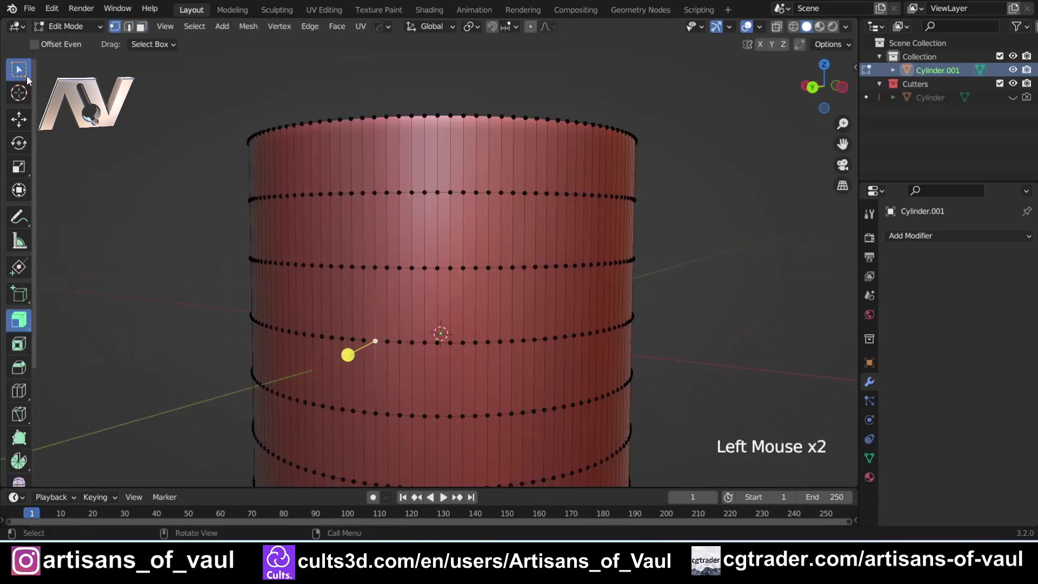
key("w")
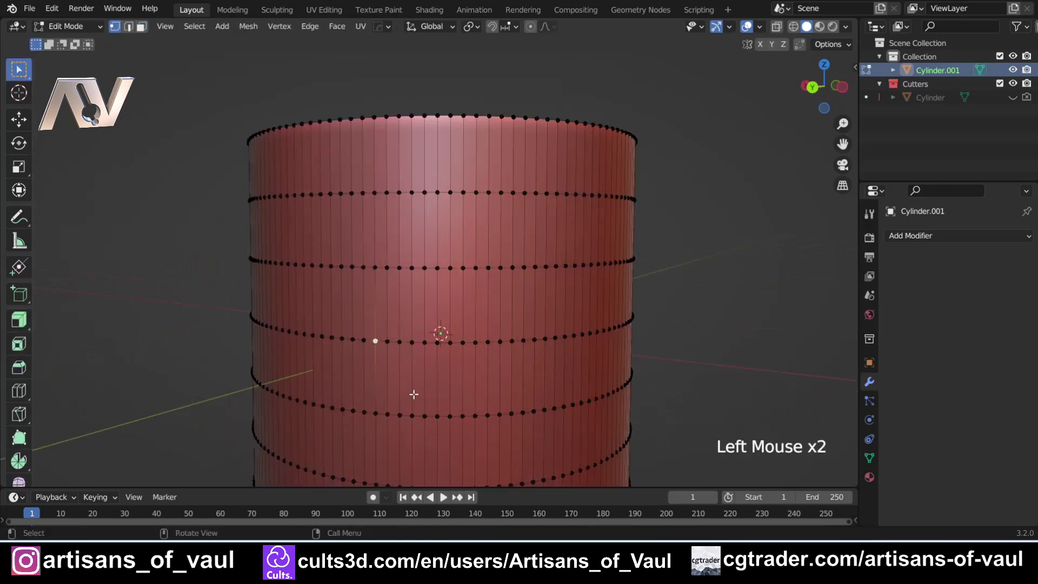
left_click(375, 340)
left_click(509, 339, "ctrl")
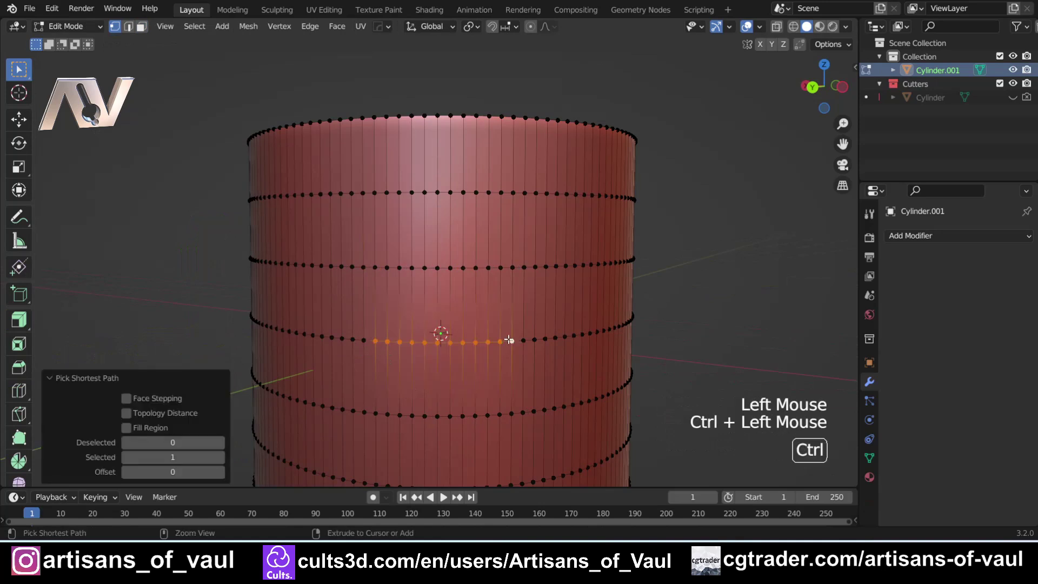
left_click(800, 44)
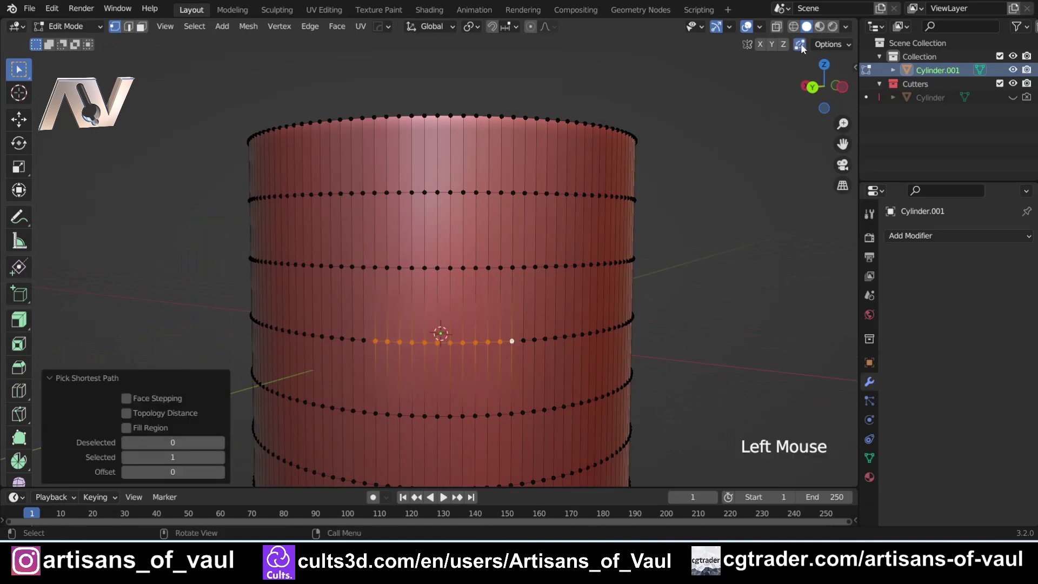
- Try edge-sliding the selected vertex run up onto the second loop with factor 1.000, and undo the slide
key("g")
key("g")
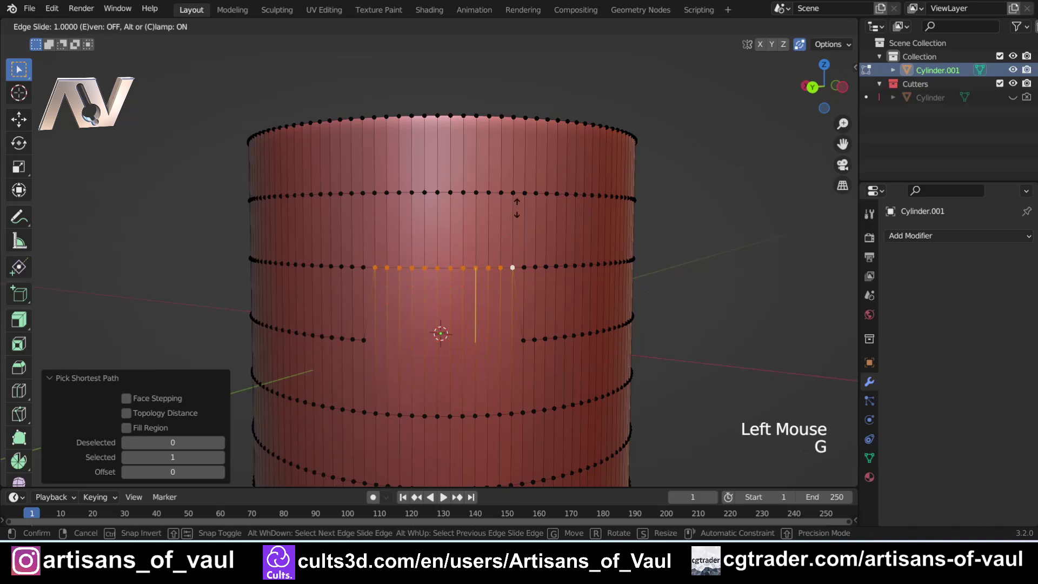
left_click(617, 347)
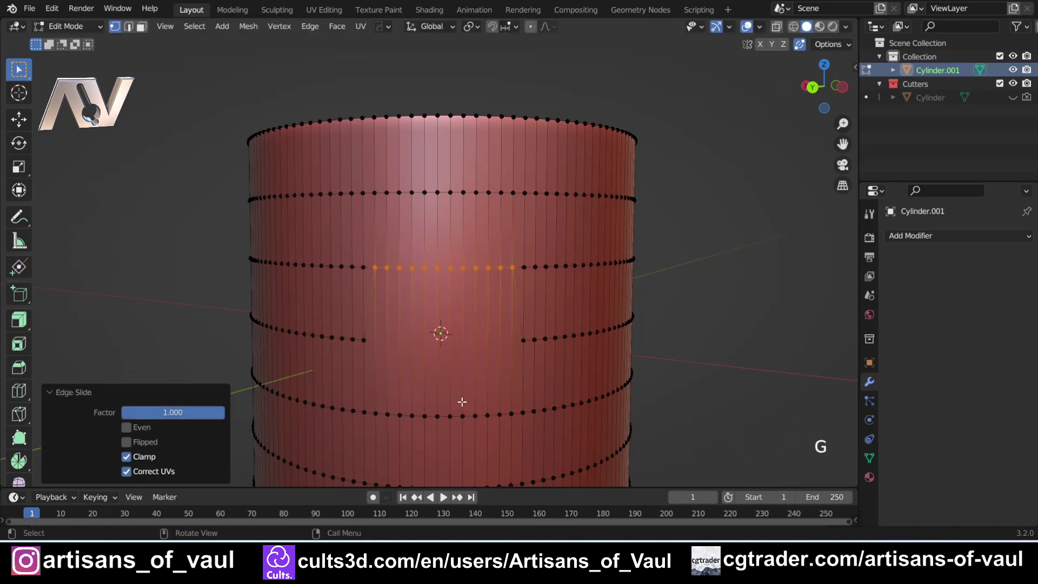
key("ctrl+z")
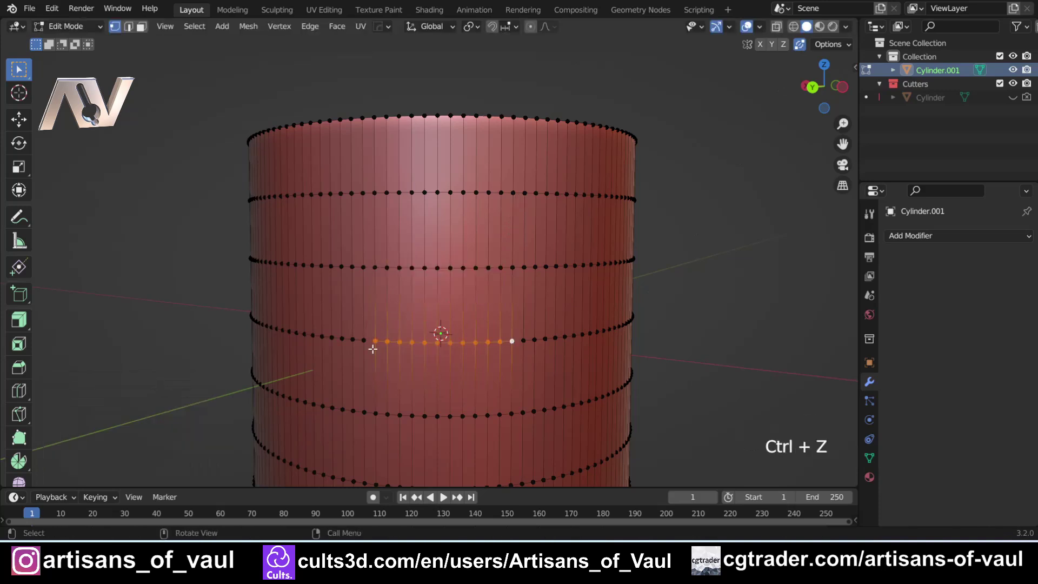
- Repeat the upward Smart Vert Paths merge on the same vertex run with Auto Merge enabled, and undo it
left_click(375, 341)
left_click(511, 340, "shift")
left_click(511, 267, "shift")
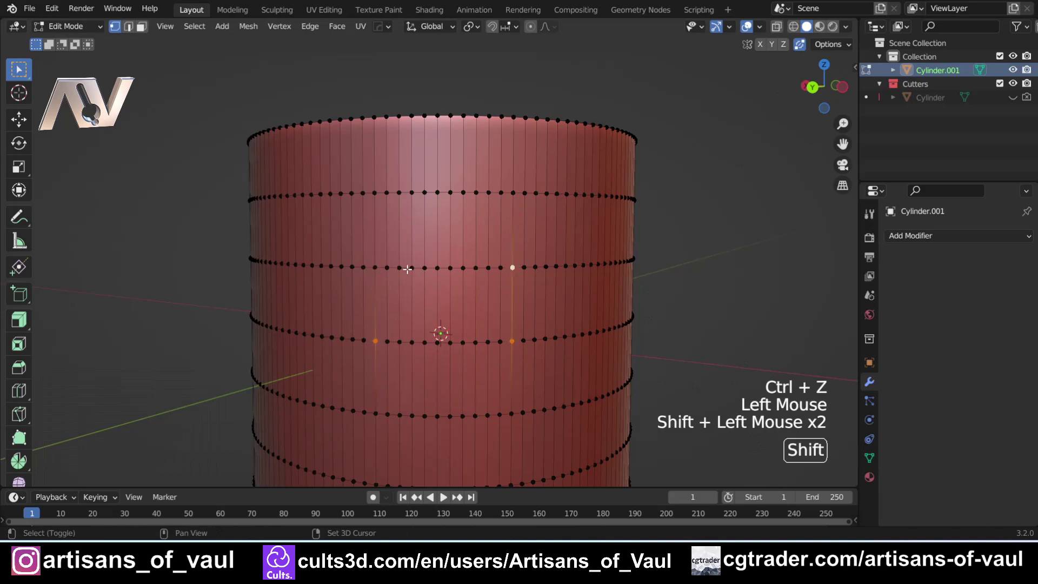
left_click(375, 267, "shift")
key("alt+1")
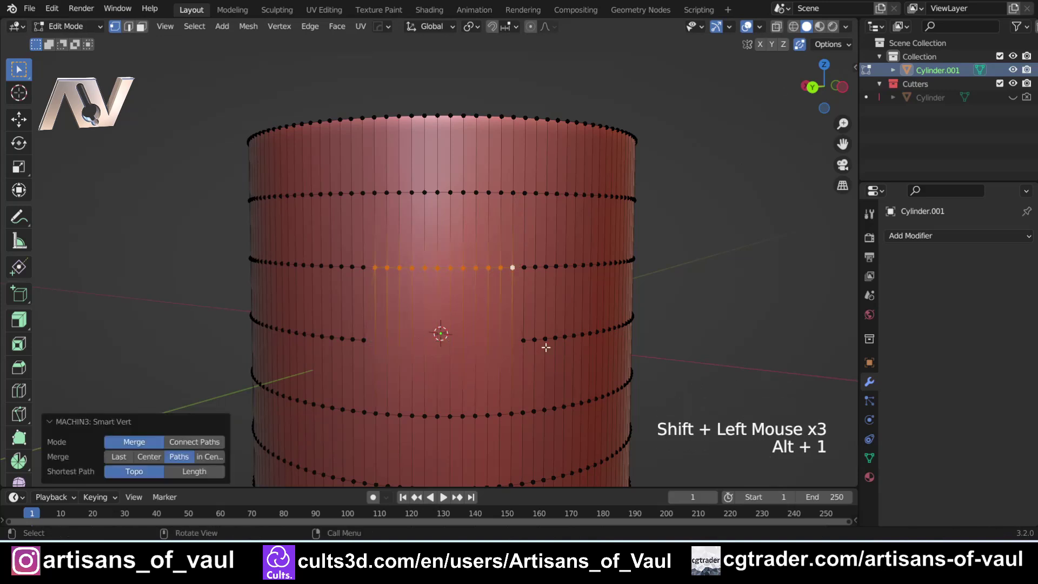
key("ctrl+z")
- Box-select the matching vertex runs on the second and third loops and fill the area between them with a single face
left_click_drag(368, 256, 516, 354)
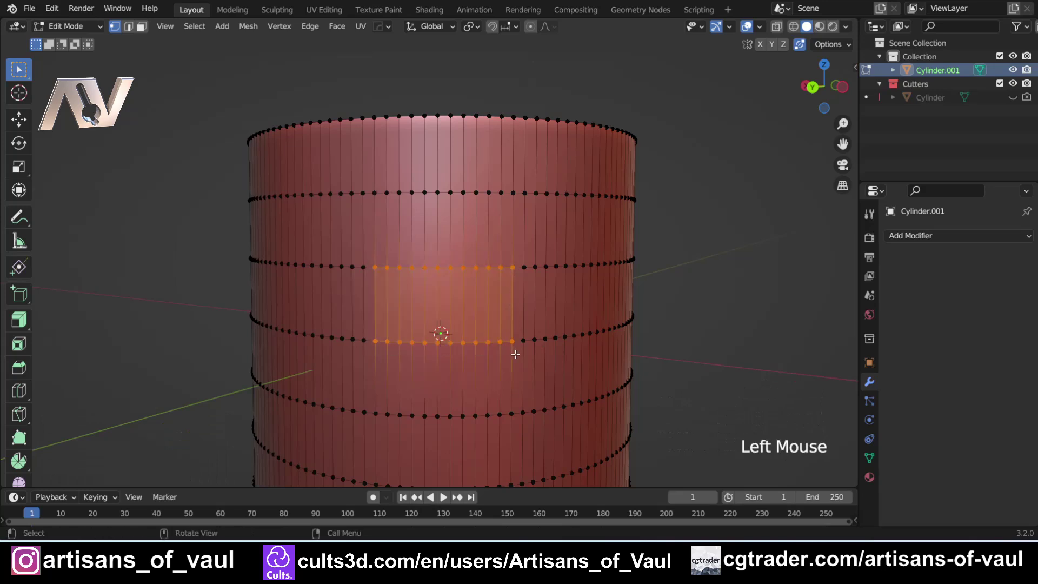
key("f")
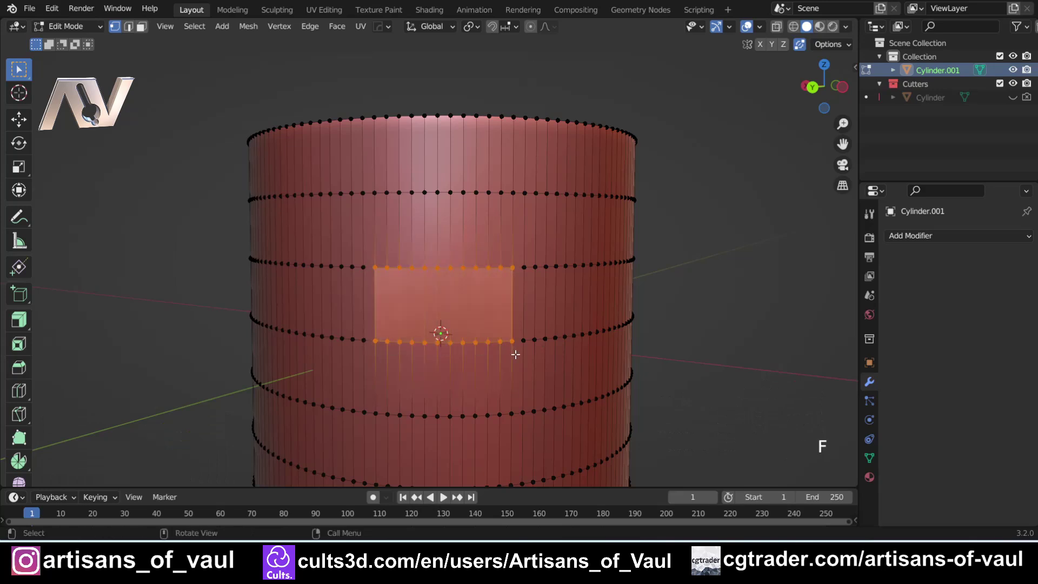
scroll(483, 330, "up", 2)
middle_click_drag(482, 330, 467, 349)
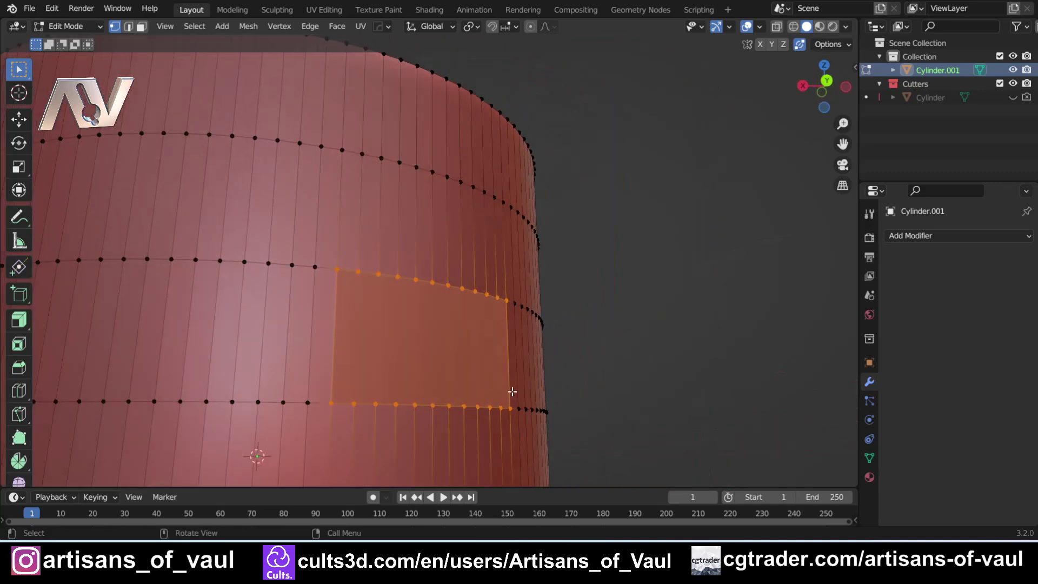
middle_click_drag(415, 311, 349, 308)
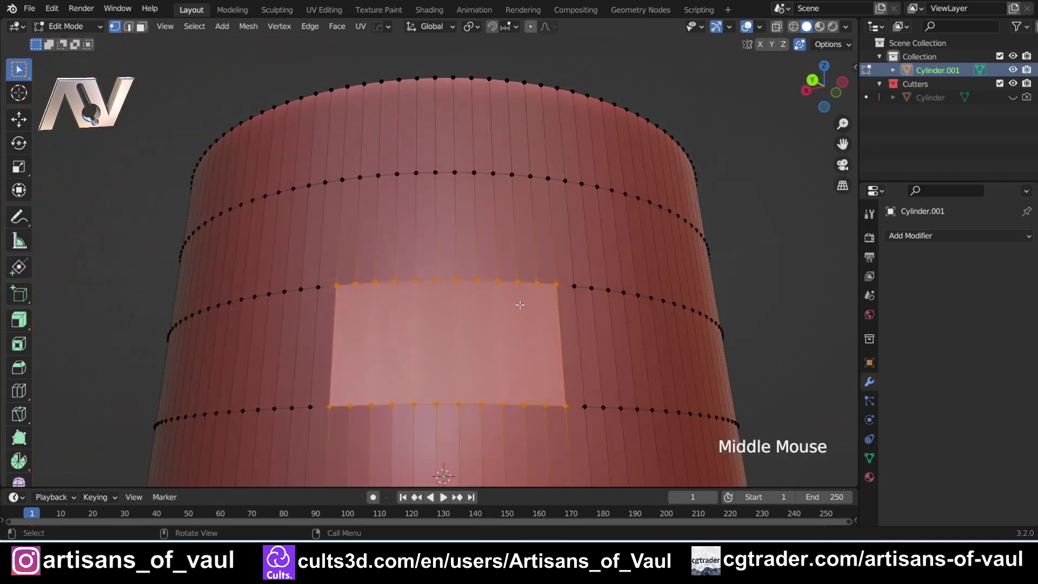
middle_click_drag(519, 305, 482, 277, "shift")
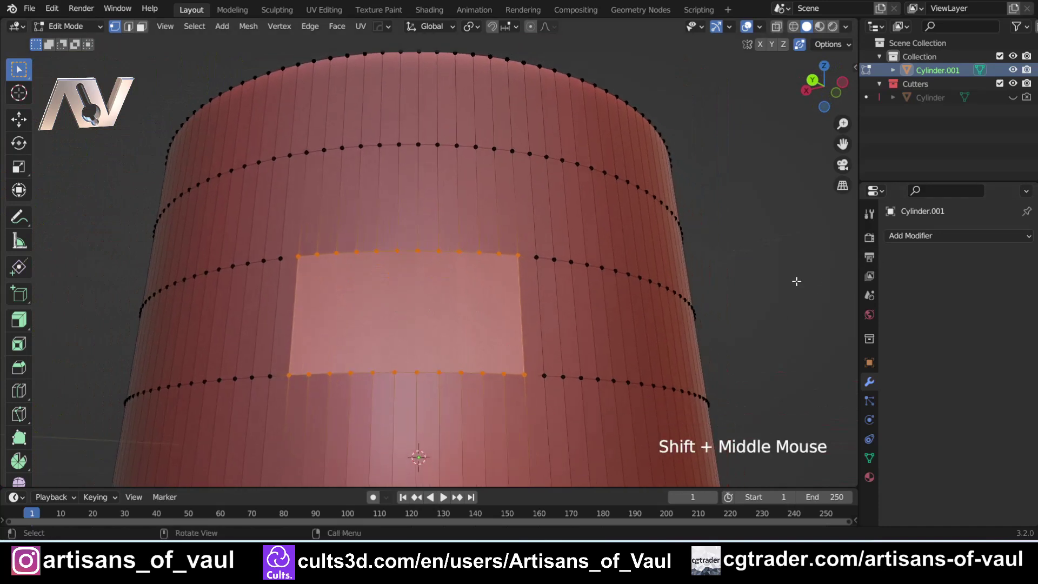
- Run Check All from the 3D-Print tools on the cylinder and select the reported non-flat faces
key("n")
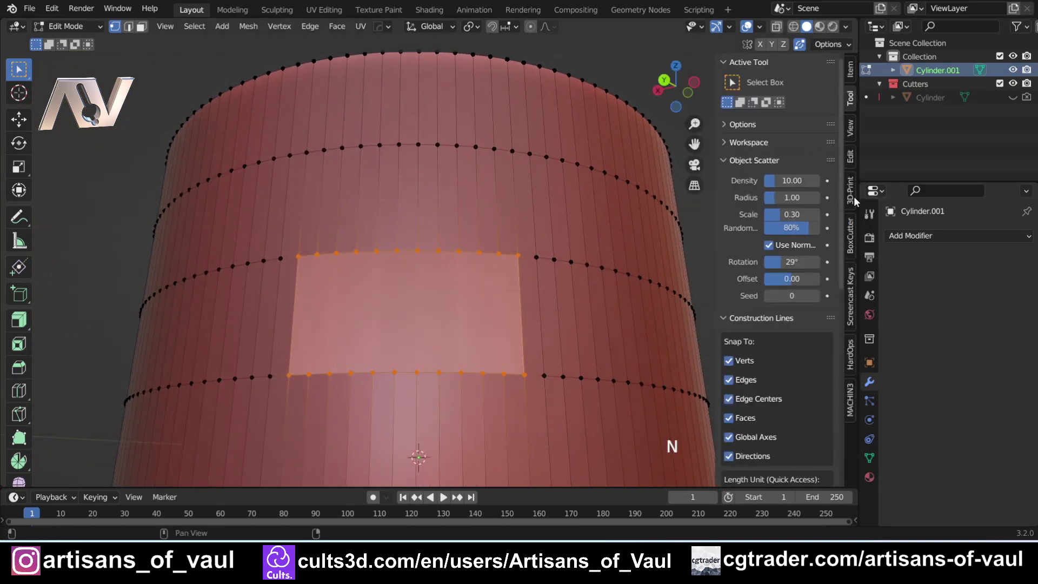
left_click(851, 197)
left_click(776, 231)
left_click(777, 343)
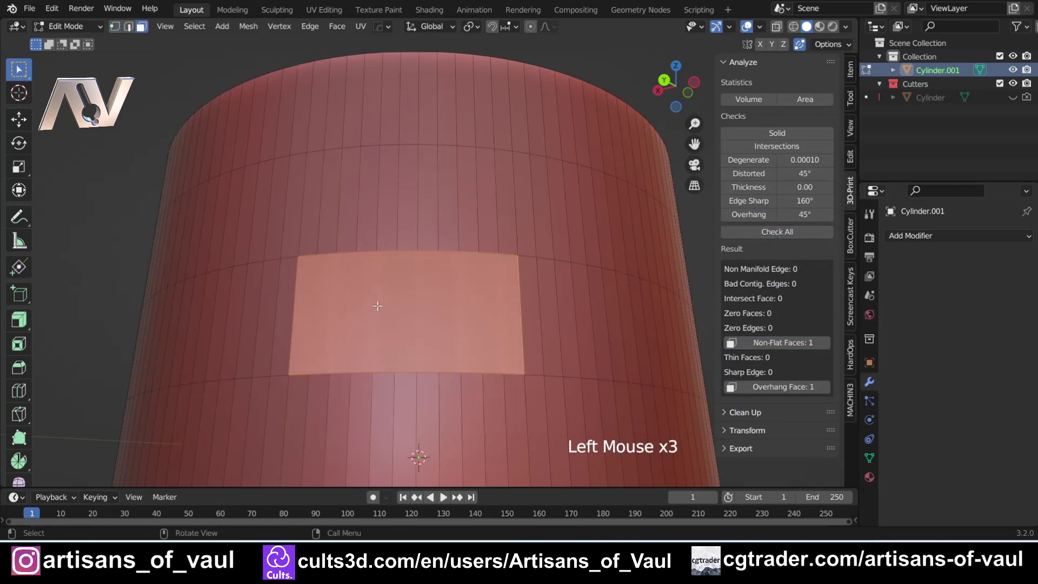
- Try connecting the large face's inner vertex rows with Smart Vert Connect Paths from four picked vertices, and undo it
key("Tab")
key("Tab")
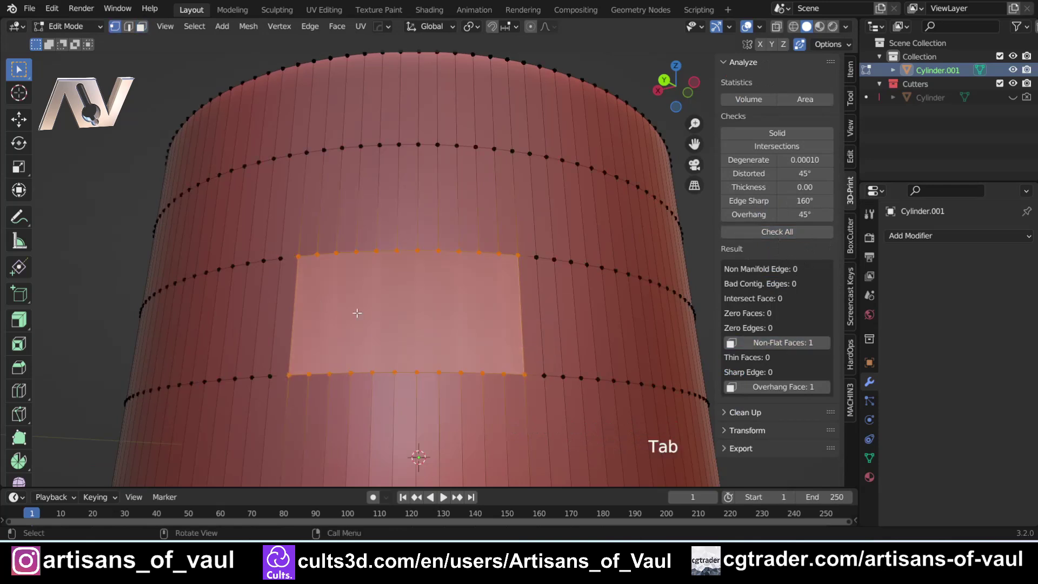
left_click(309, 381)
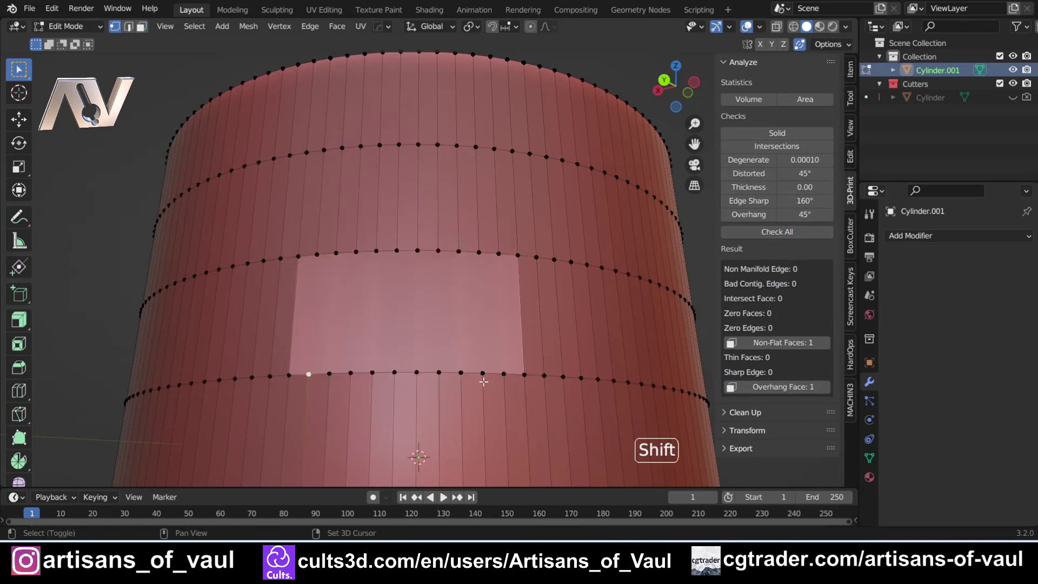
left_click(502, 374, "shift")
left_click(499, 253, "shift")
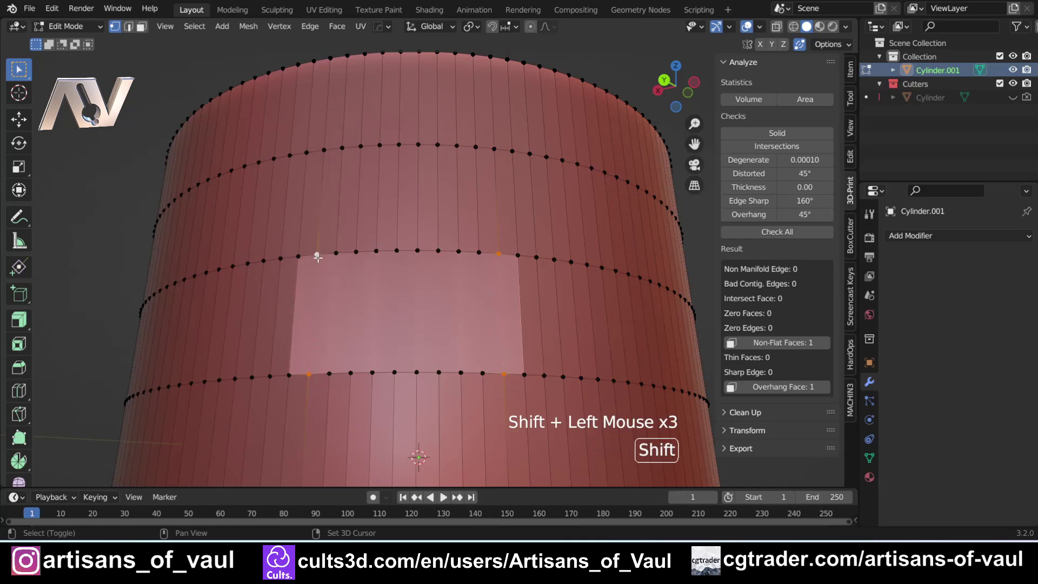
key("ctrl+alt+1")
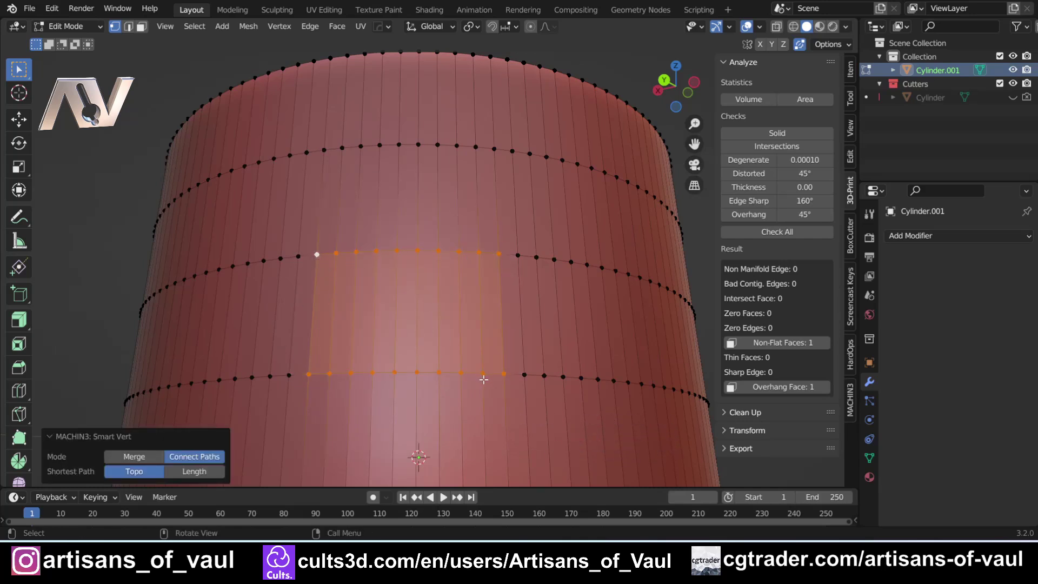
key("ctrl+z")
- Connect the first three inner vertex pairs across the large face one by one, splitting it with vertical edges
left_click(308, 374)
left_click(317, 254, "shift")
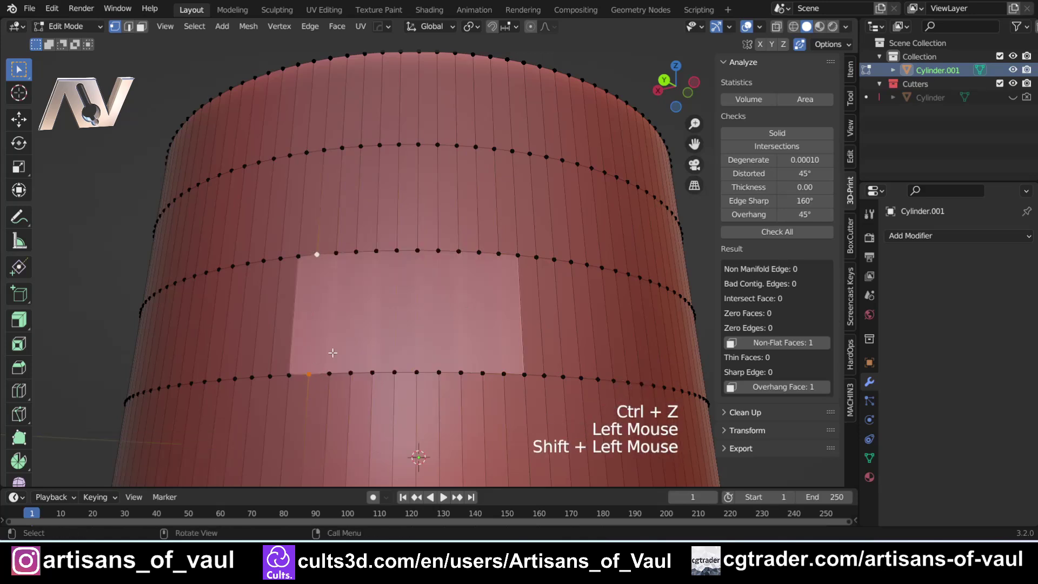
key("j")
left_click(329, 372)
left_click(336, 252, "shift")
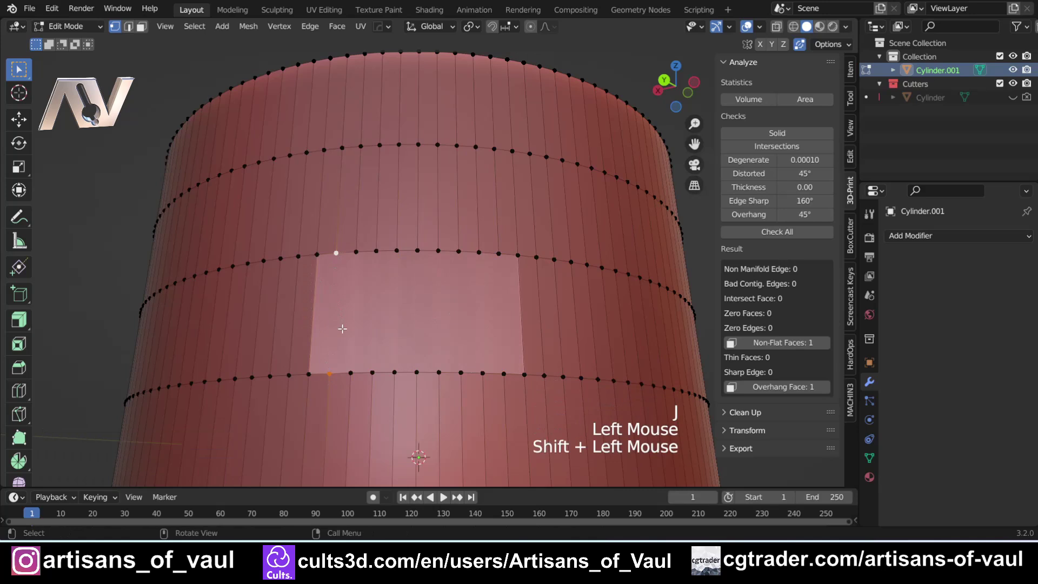
key("j")
left_click(350, 373)
left_click(375, 251, "shift")
left_click(348, 369)
left_click(349, 370)
left_click(355, 265, "shift")
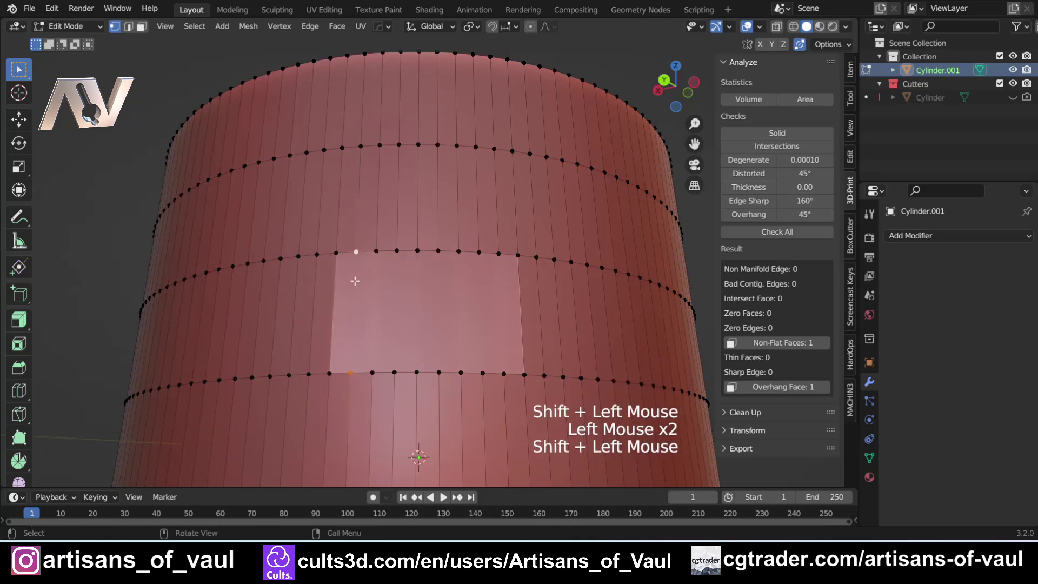
key("j")
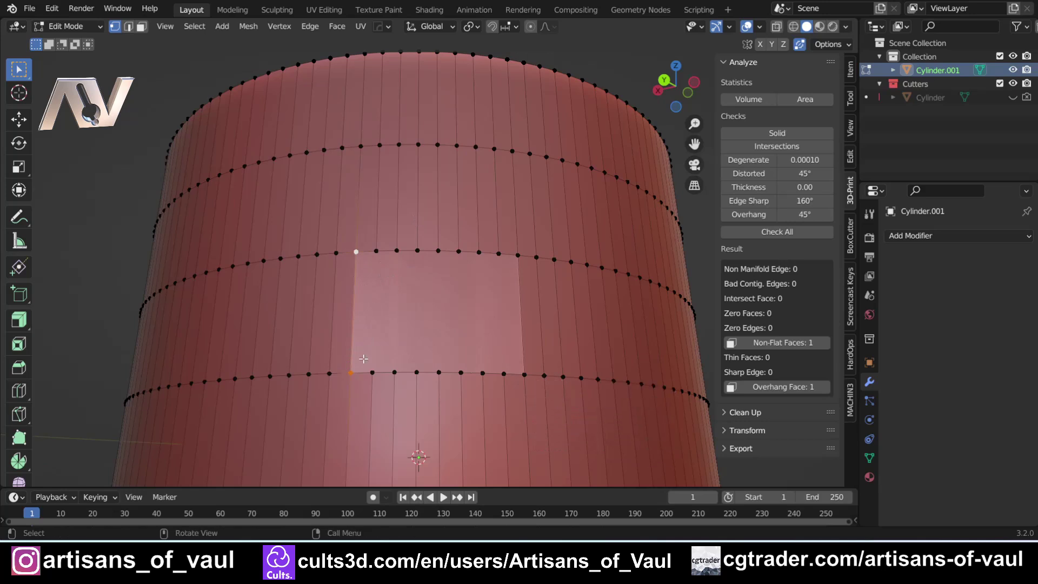
- Pick the four end vertices of the remaining rows and join them with Smart Vert Connect Paths using the Topo shortest path
left_click(373, 376)
left_click(504, 376, "shift")
left_click(499, 259, "shift")
left_click(377, 256, "shift")
key("ctrl+alt+1")
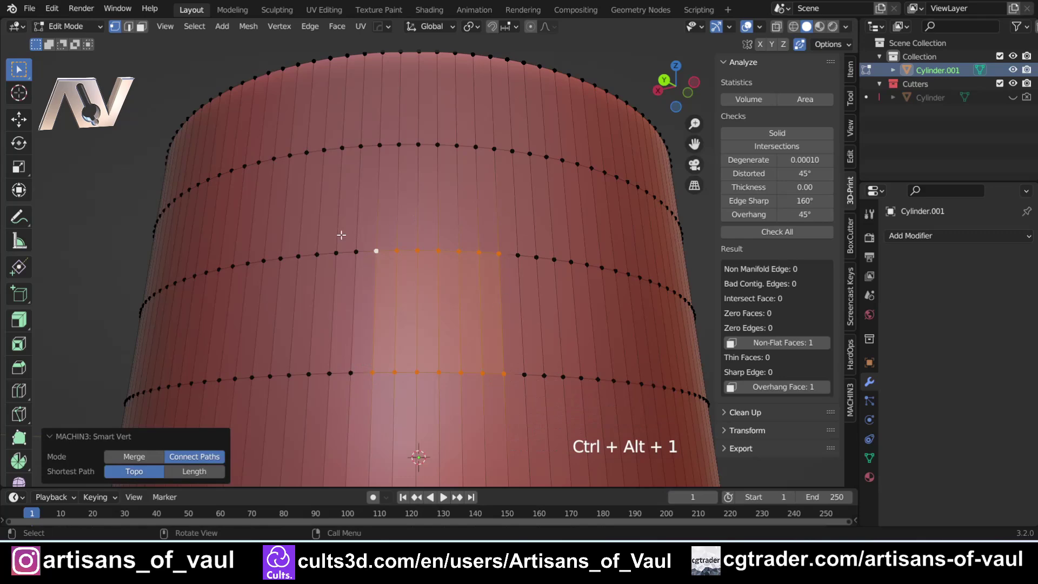
- Delete the looped cylinder and add a new 128-vertex cylinder with radius 1.000 and depth 2.000
scroll(398, 269, "down", 2)
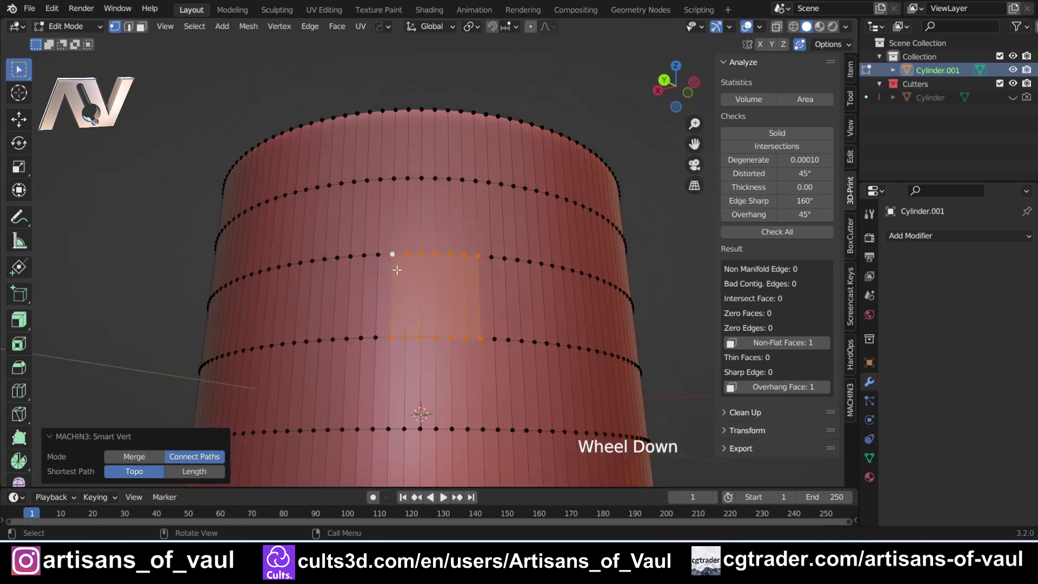
scroll(393, 269, "down", 3)
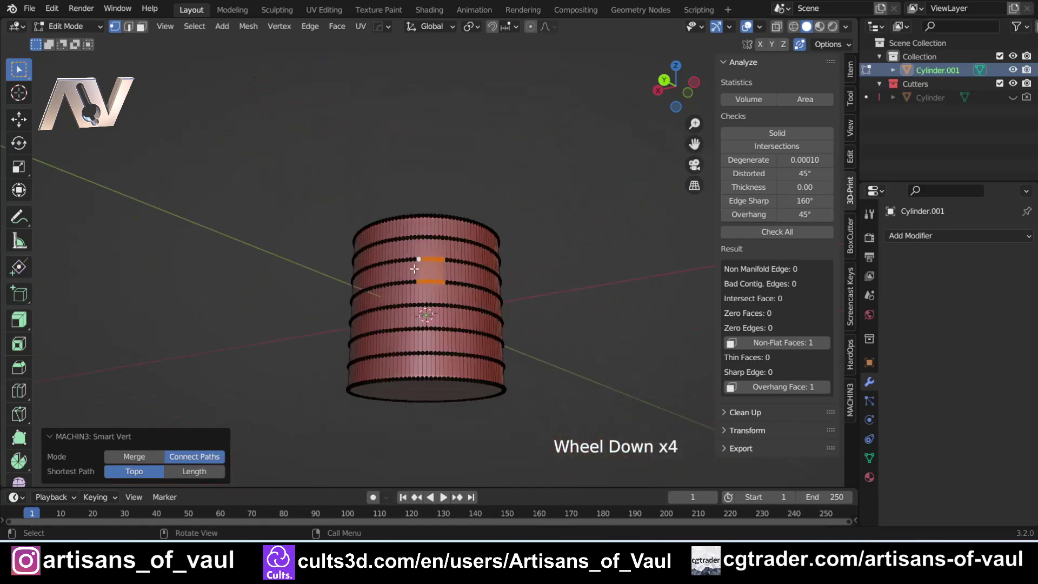
middle_click_drag(419, 254, 300, 276)
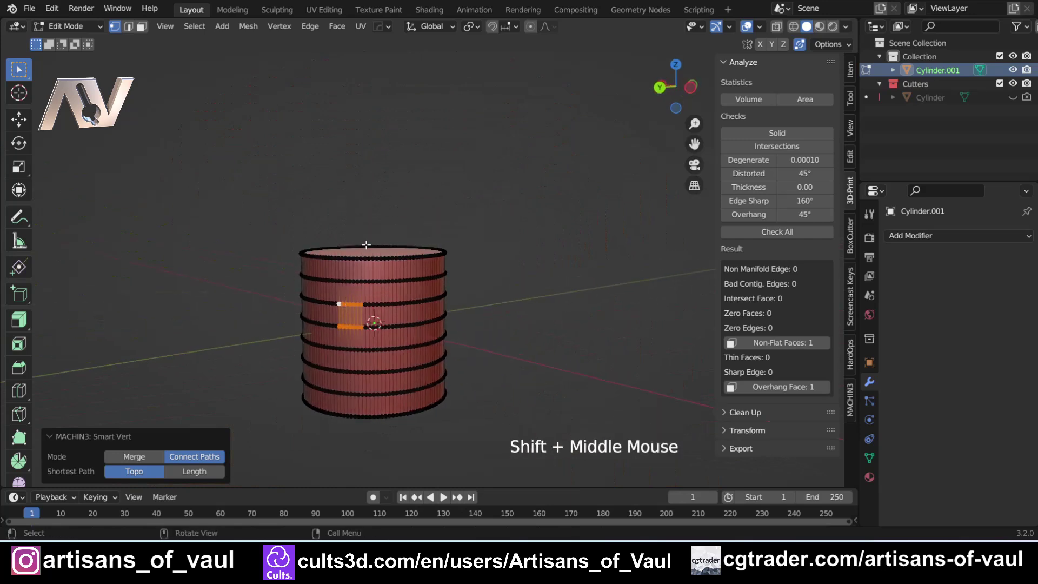
key("Tab")
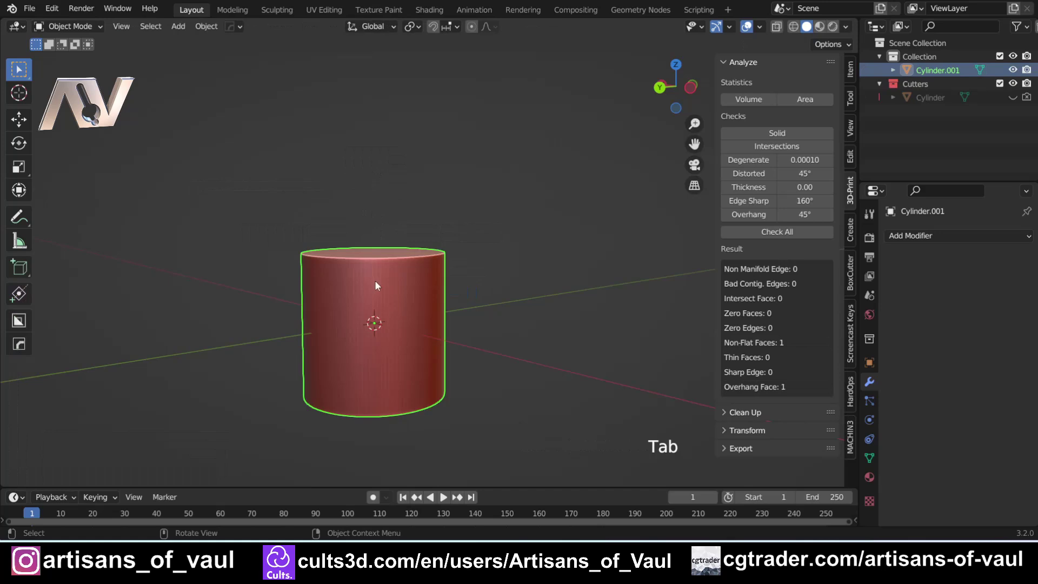
key("Delete")
key("shift+a")
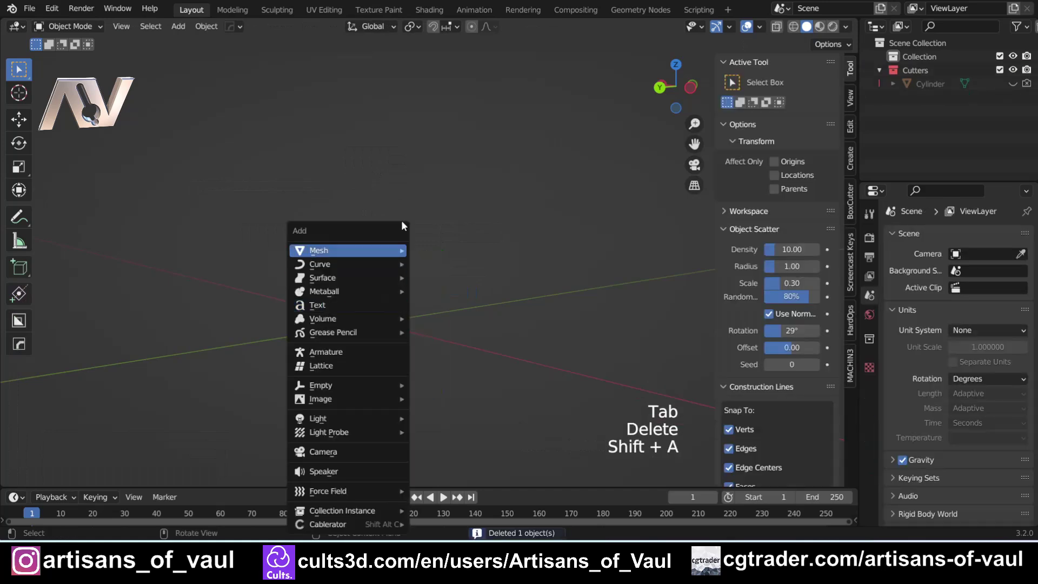
mouse_move(397, 267)
mouse_move(324, 250)
left_click(450, 332)
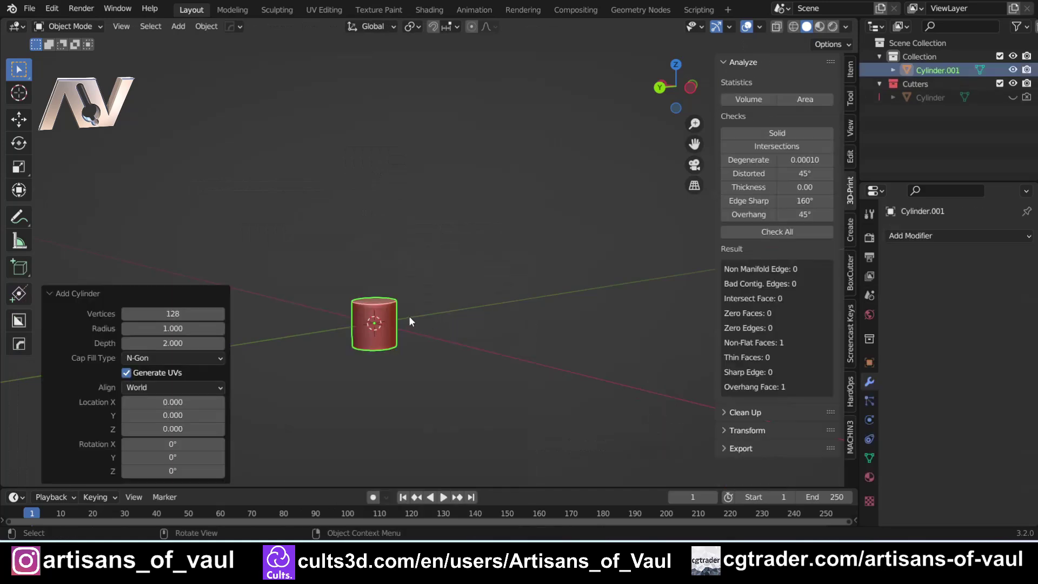
- Scale the new cylinder up uniformly by a factor of about 3.121
key("s")
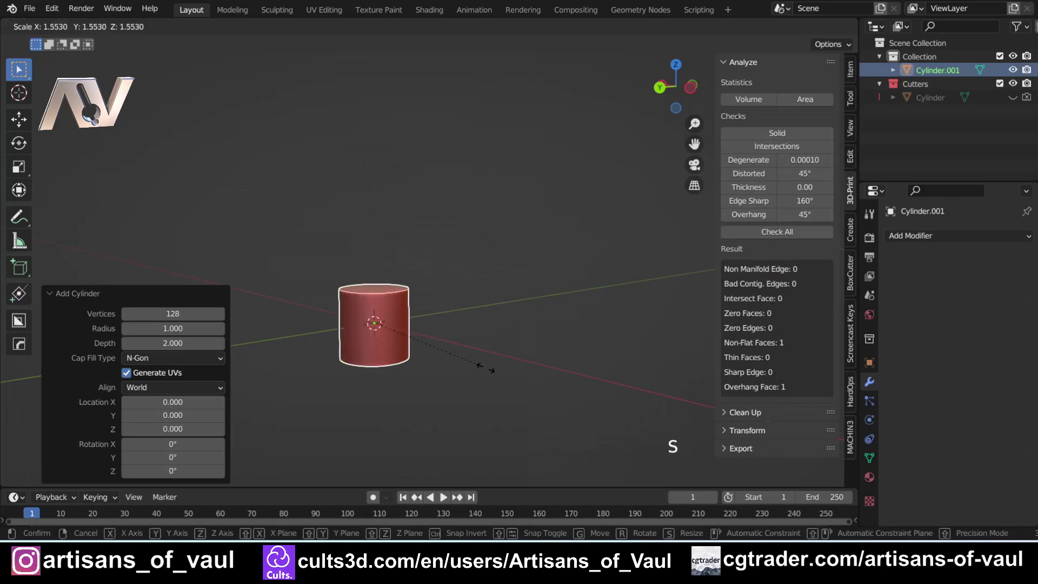
left_click(588, 423)
scroll(517, 348, "down", 2)
middle_click_drag(516, 348, 504, 356, "shift")
scroll(463, 361, "up", 2)
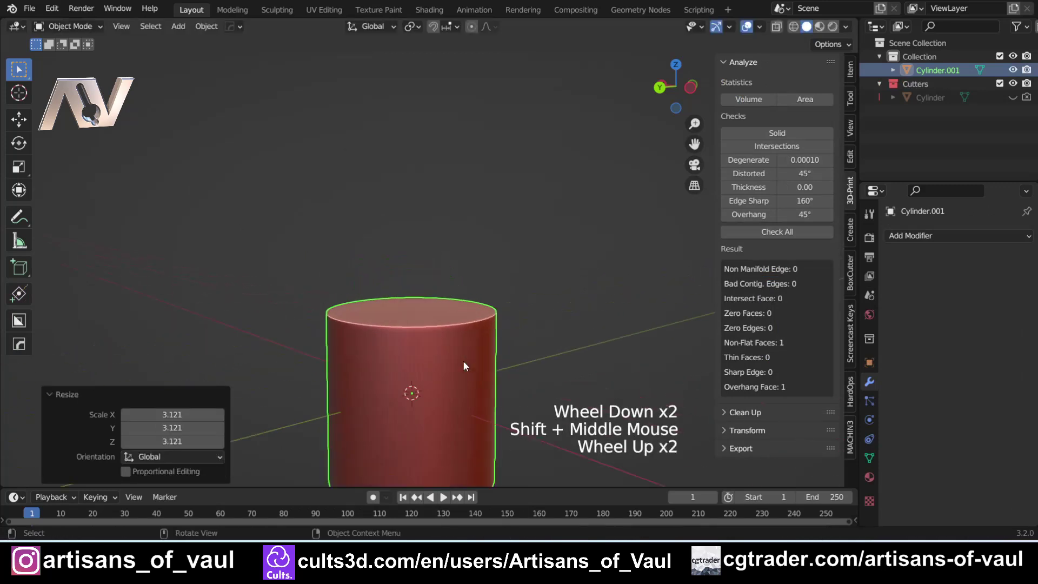
- Enter Edit Mode on the cylinder and box-select all its vertical side edges through the mesh in wireframe shading
middle_click_drag(483, 411, 476, 276, "shift")
middle_click_drag(368, 276, 313, 316)
key("Tab")
scroll(425, 317, "up", 1)
key("shift+z")
left_click(291, 316)
left_click_drag(290, 317, 557, 371)
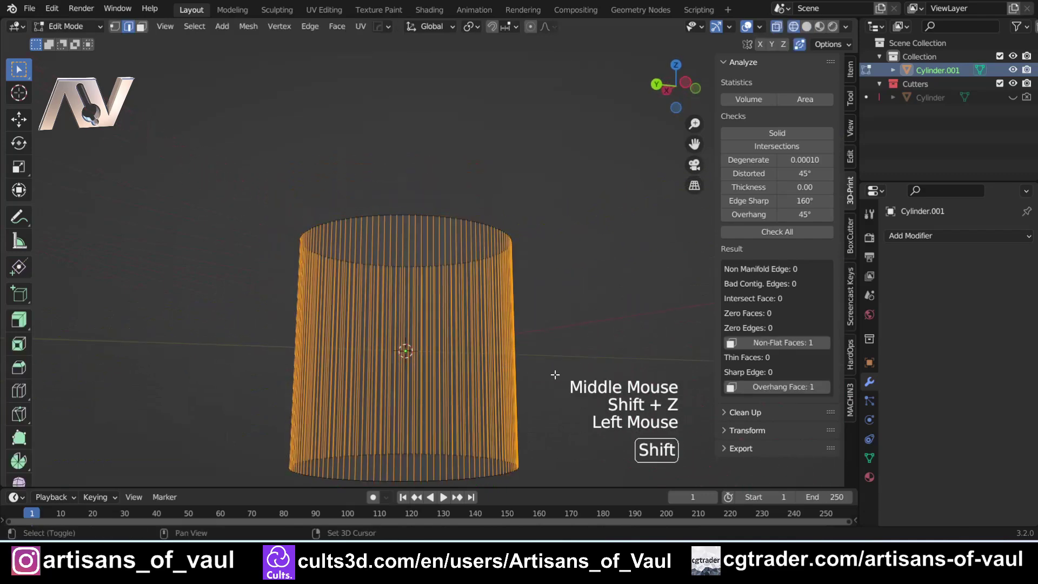
key("shift+z")
- Lengthen the cylinder upward by sliding the selected side edges with Smart Vert Slide Extend
mouse_move(506, 295)
middle_mouse_down()
mouse_move(502, 332)
mouse_move(480, 319)
middle_mouse_up()
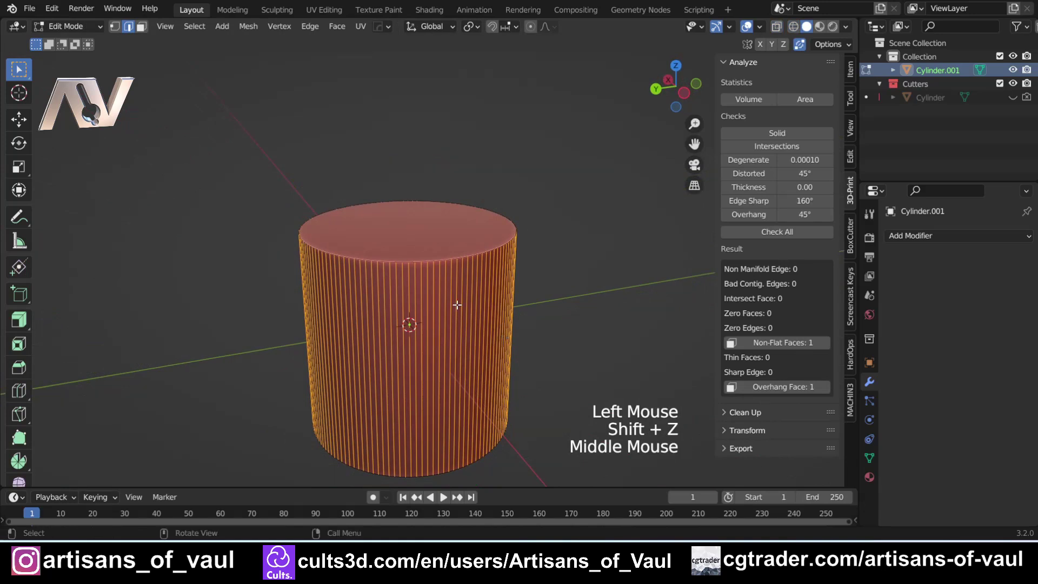
key("shift+alt+1")
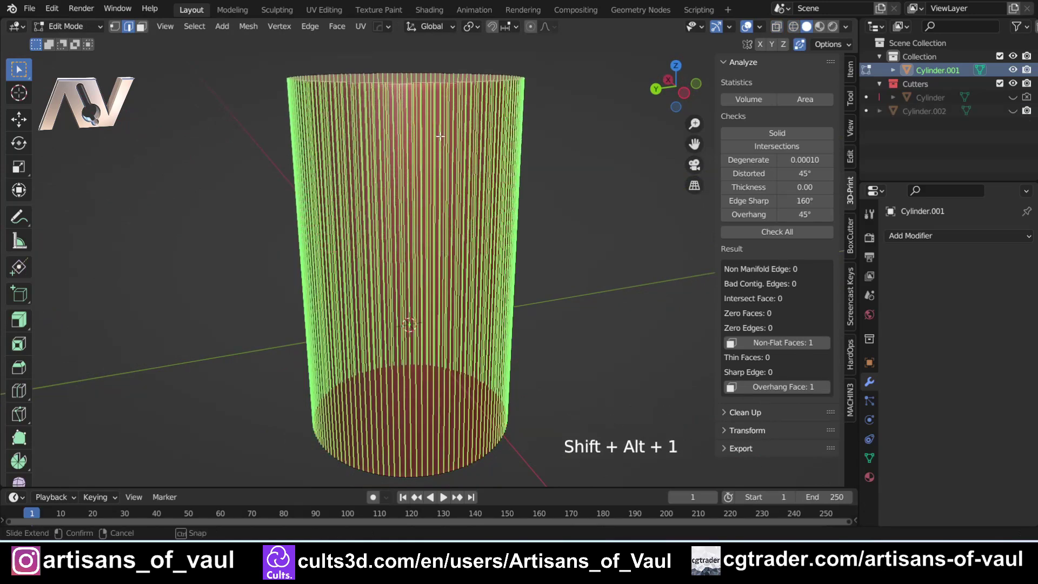
left_click(441, 127)
scroll(441, 127, "down", 2)
scroll(441, 127, "down", 1, "shift")
middle_click_drag(441, 127, 394, 157, "shift")
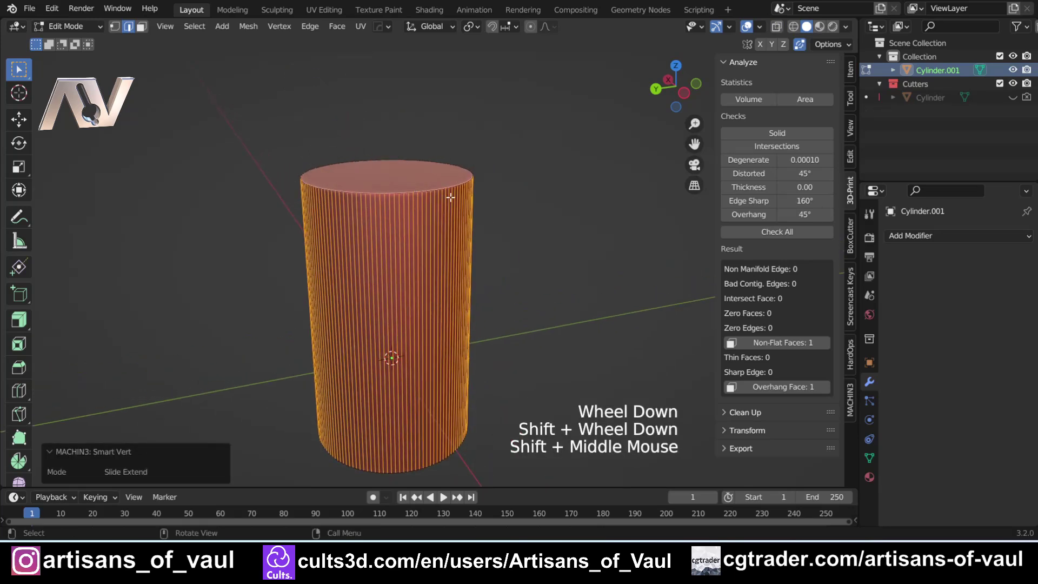
- Slide-extend the selected side edges further at the cylinder's upper end and also downward at its lower end
middle_click_drag(484, 412, 463, 346)
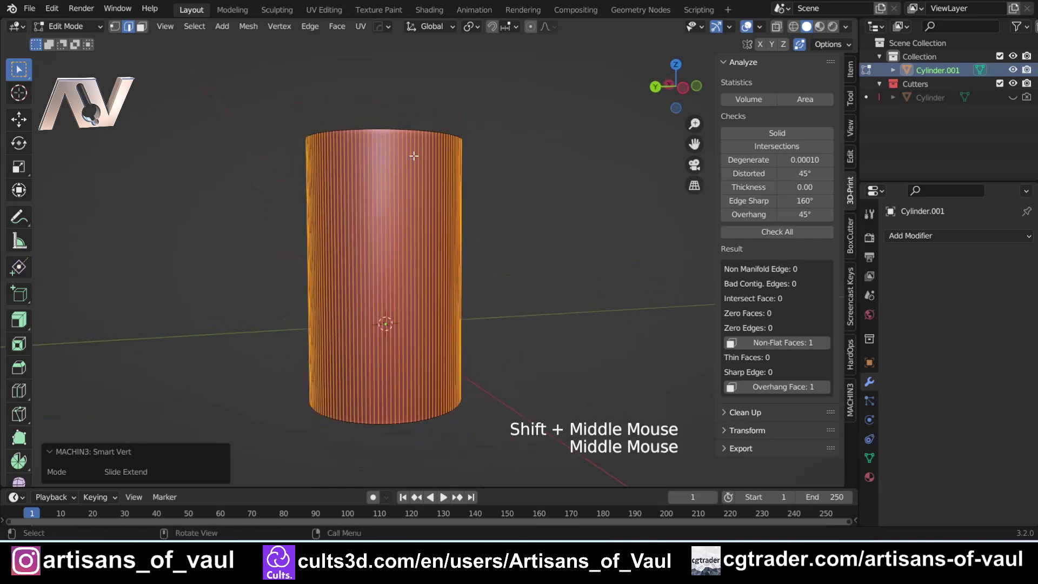
key("shift+alt+1")
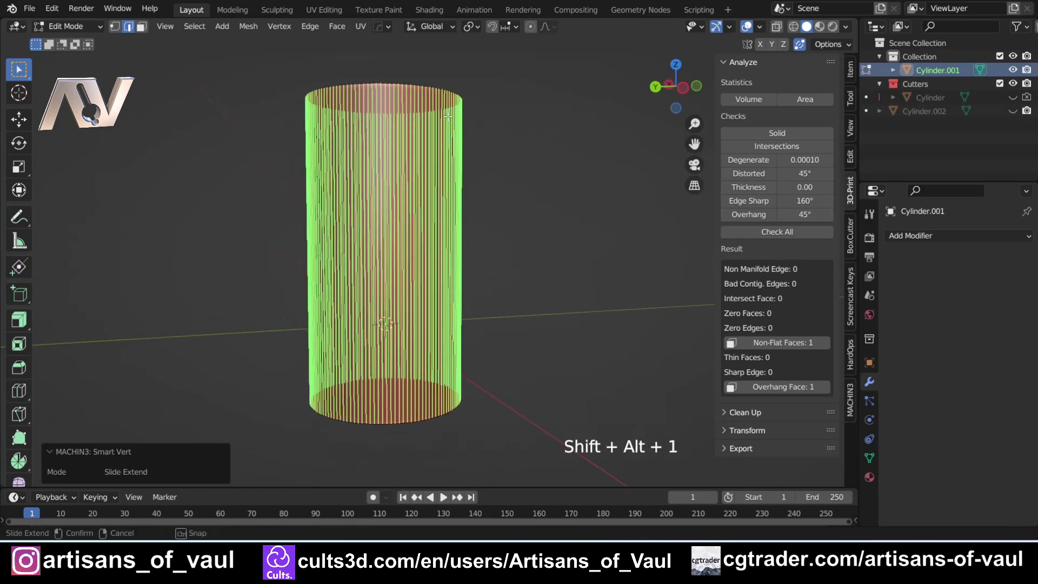
middle_click_drag(462, 383, 433, 290, "shift")
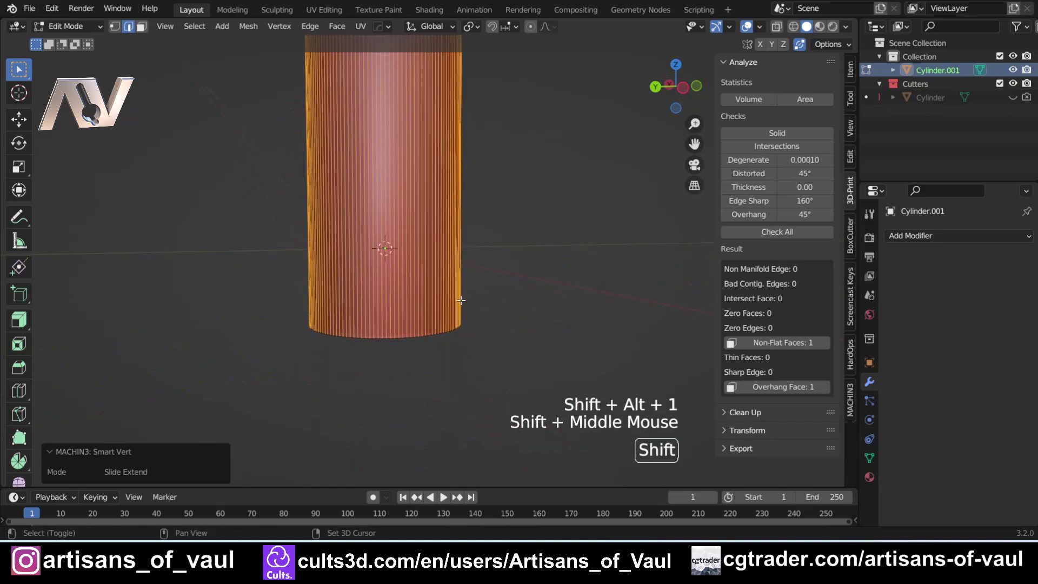
key("shift+alt+1")
scroll(473, 310, "down", 1)
middle_click_drag(473, 311, 441, 326, "shift")
scroll(406, 287, "up", 2)
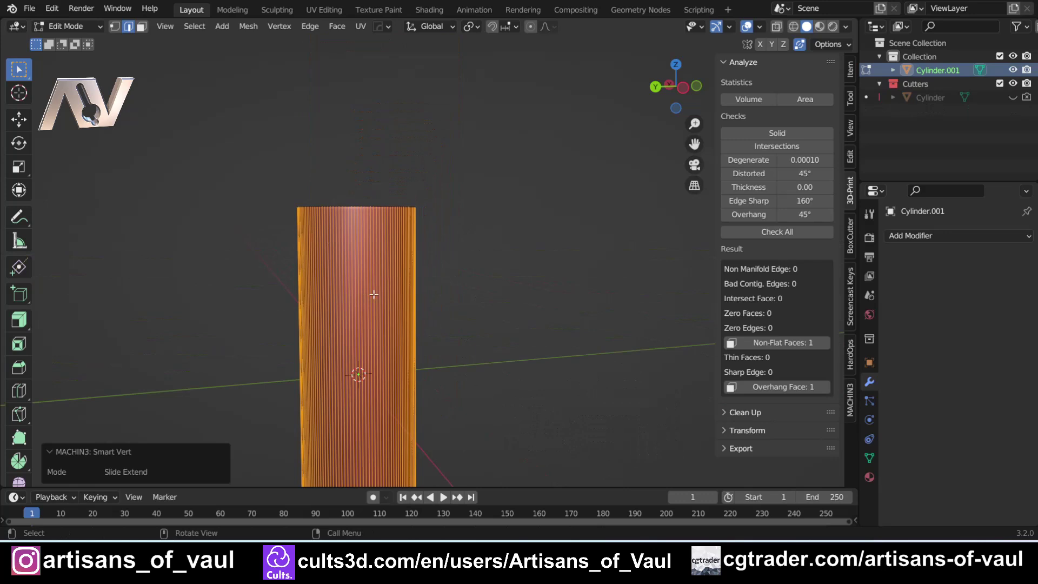
middle_click_drag(281, 341, 399, 263, "shift")
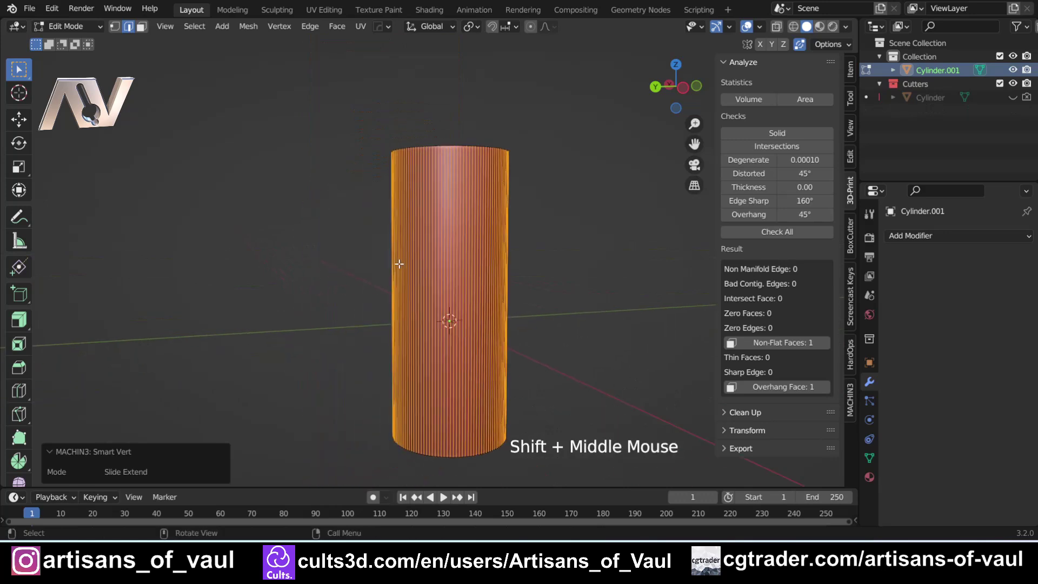
- Return to Object Mode, add a cube of size 2.000 and move it away from the cylinder by about 5.476, 15.404, 2.959
key("Tab")
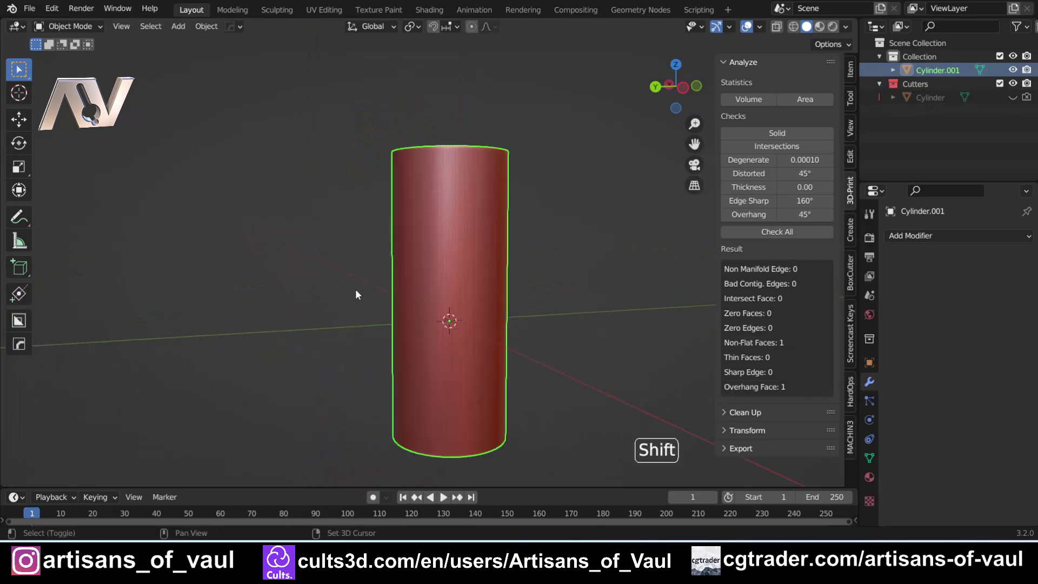
key("shift+a")
mouse_move(341, 248)
left_click(423, 283)
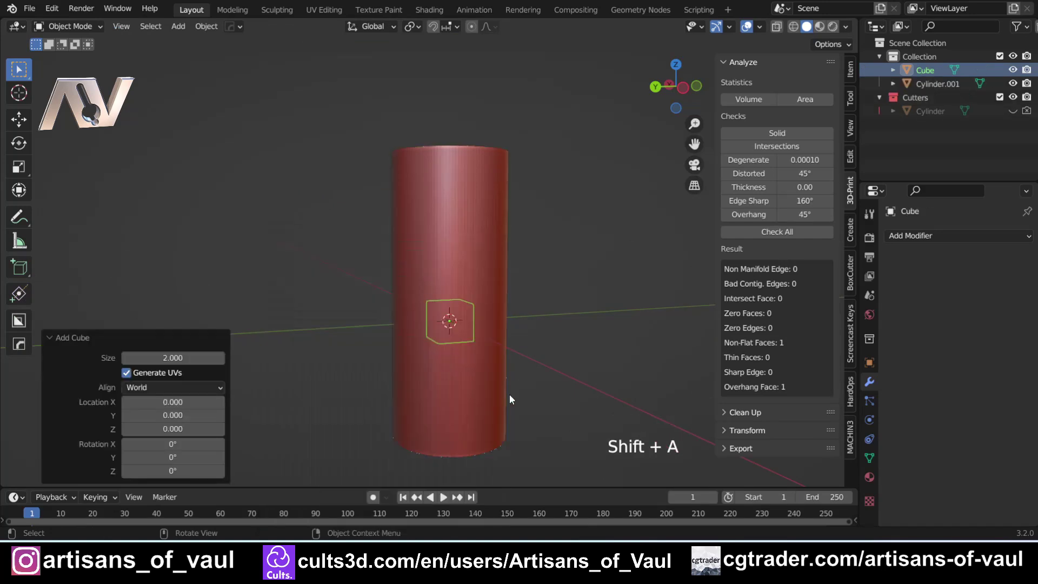
key("g")
left_click(227, 329)
middle_click_drag(226, 329, 413, 280, "shift")
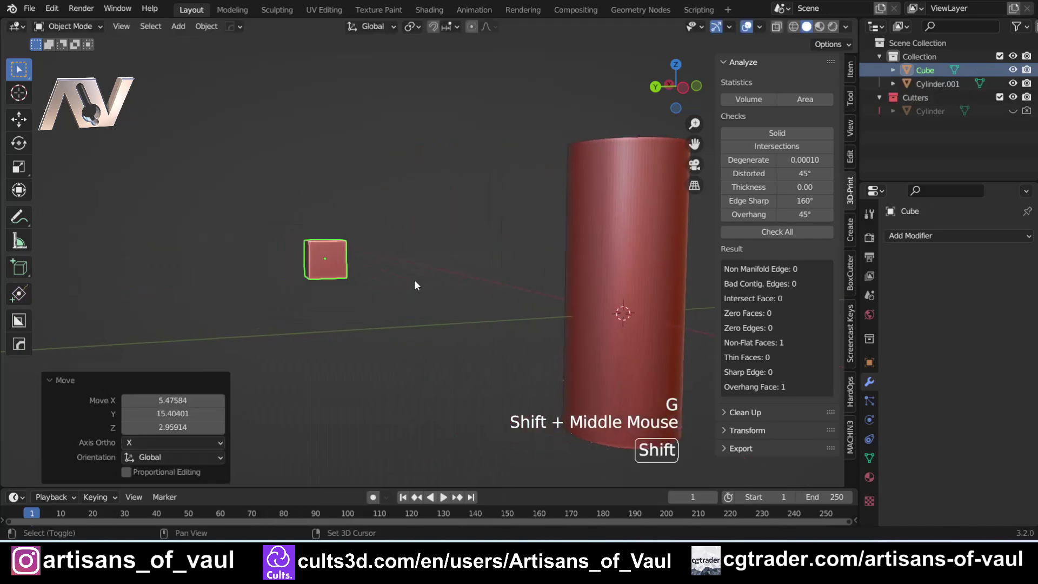
- Scale the cube up uniformly to several times its size
key("s")
left_click(455, 327)
middle_click_drag(455, 327, 325, 299, "shift")
scroll(376, 265, "up", 2)
- Enter Edit Mode on the cube and move one vertical corner edge by about -0.096, 2.171, 0.819
key("Tab")
left_click(339, 383)
middle_click_drag(296, 337, 239, 335)
key("g")
left_click(262, 309)
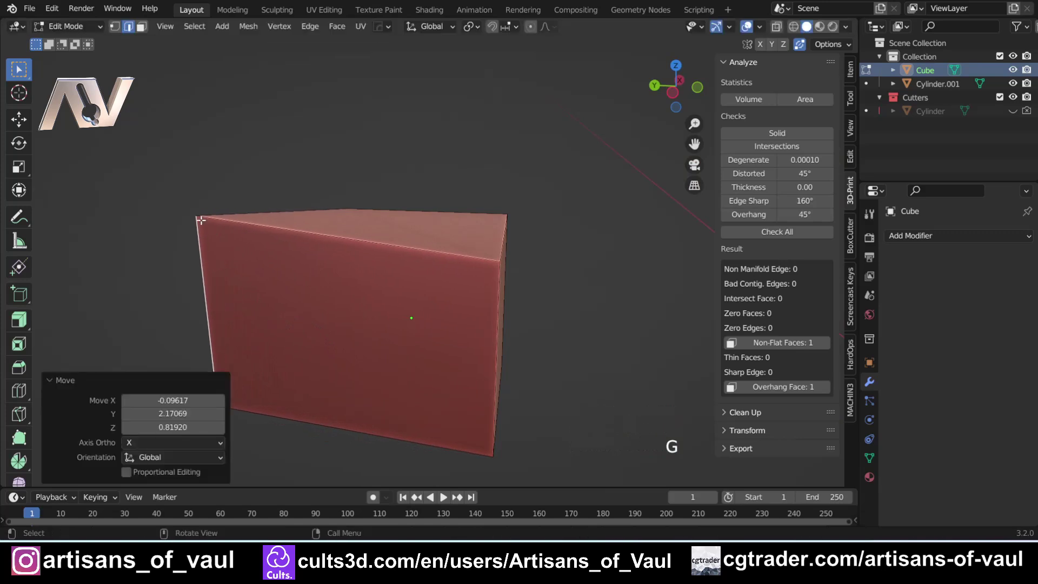
- Slide-extend the moved corner edge upward and downward with Smart Vert, and shorten it again from its upper end
key("shift+alt+1")
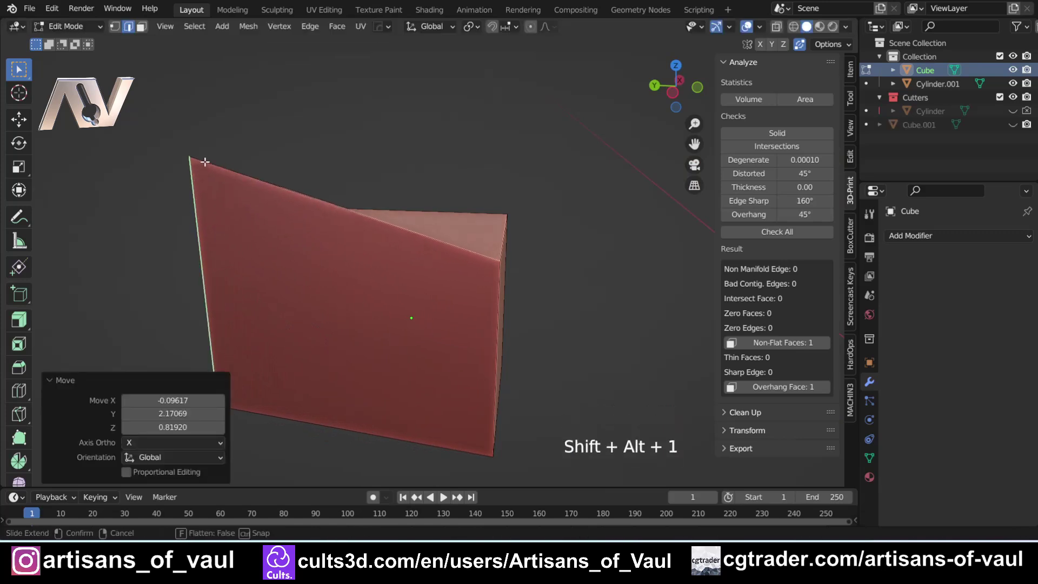
left_click(205, 145)
key("shift+alt+1")
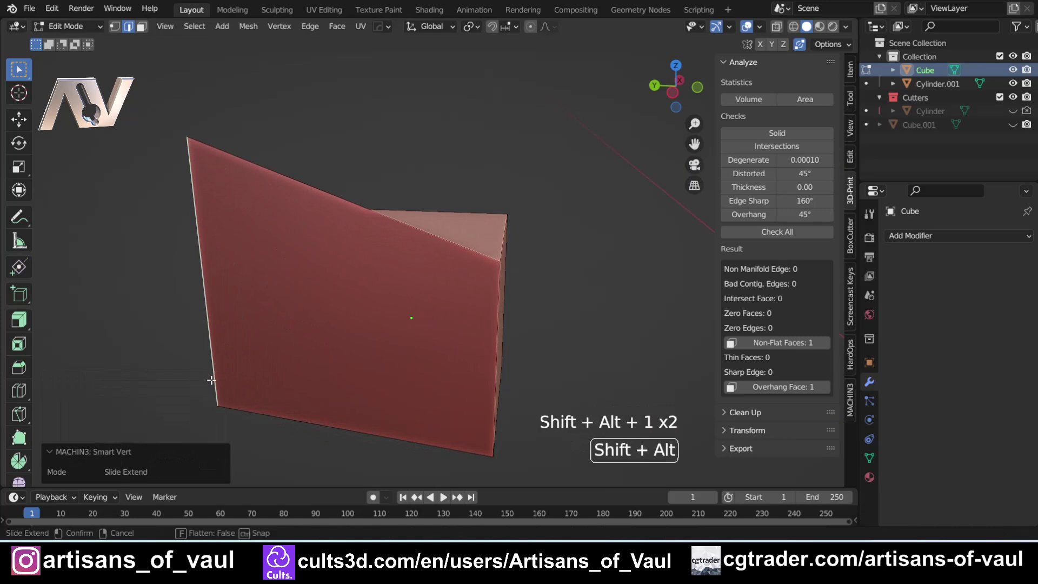
left_click(208, 436)
key("shift+alt+1")
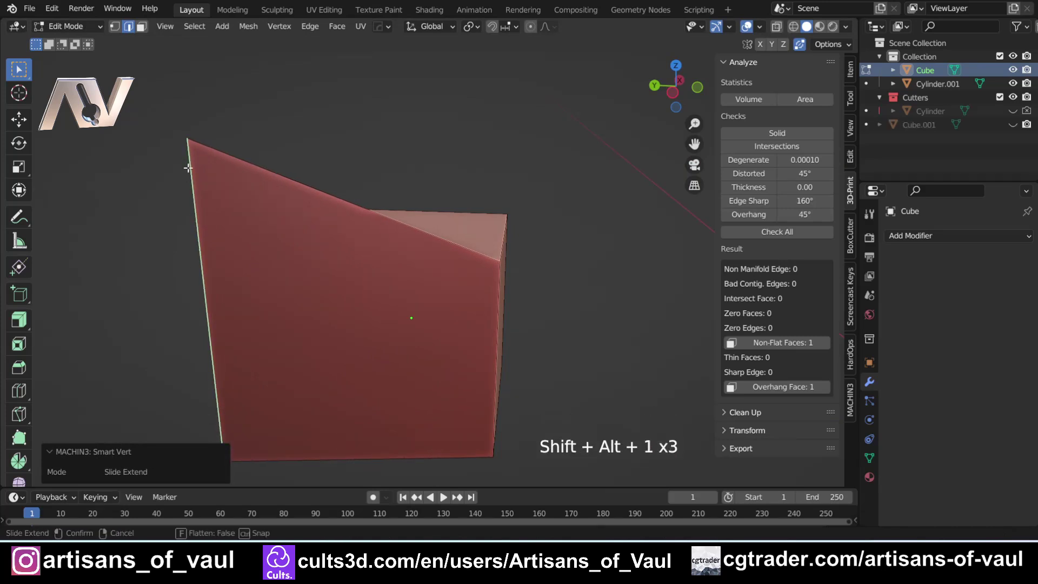
left_click(190, 282)
middle_click_drag(190, 283, 290, 276)
scroll(291, 277, "down", 2)
middle_click_drag(455, 345, 244, 165, "shift")
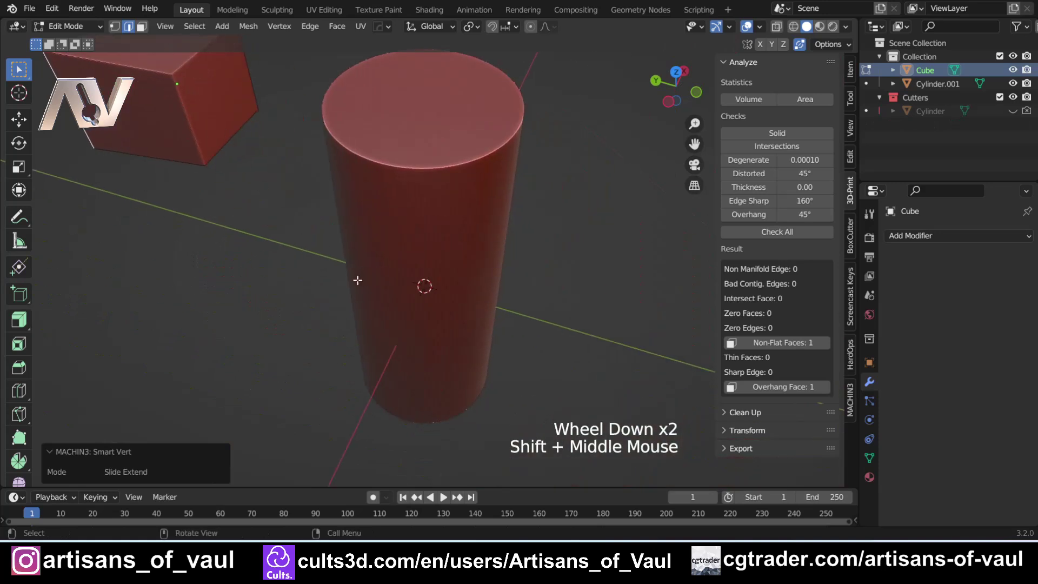
middle_click_drag(394, 287, 421, 290)
scroll(375, 303, "up", 2)
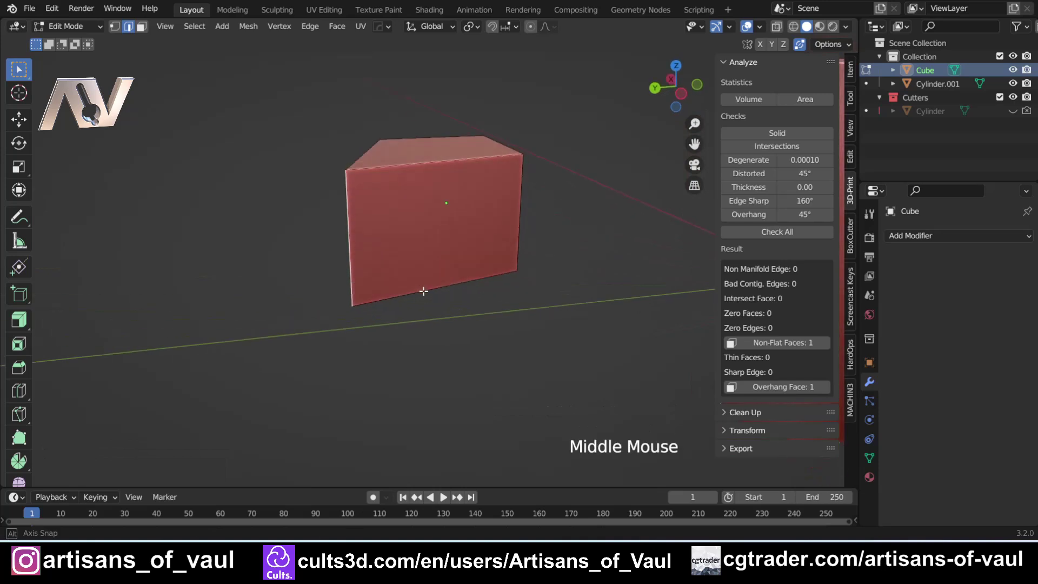
- Undo the earlier edge extensions and slide-extend two of the cube's vertical edges downward with Smart Vert to make a slanted underside
key("ctrl+z")
key("ctrl+z")
key("ctrl+z")
key("ctrl+z")
middle_click_drag(327, 209, 359, 195)
left_click(337, 184, "shift")
key("shift+alt+1")
left_click(428, 303)
scroll(428, 303, "down", 2)
middle_click_drag(429, 303, 401, 285)
- Return to Object Mode and move the cube so its slanted underside sits above the cylinder
key("Tab")
left_click(679, 83)
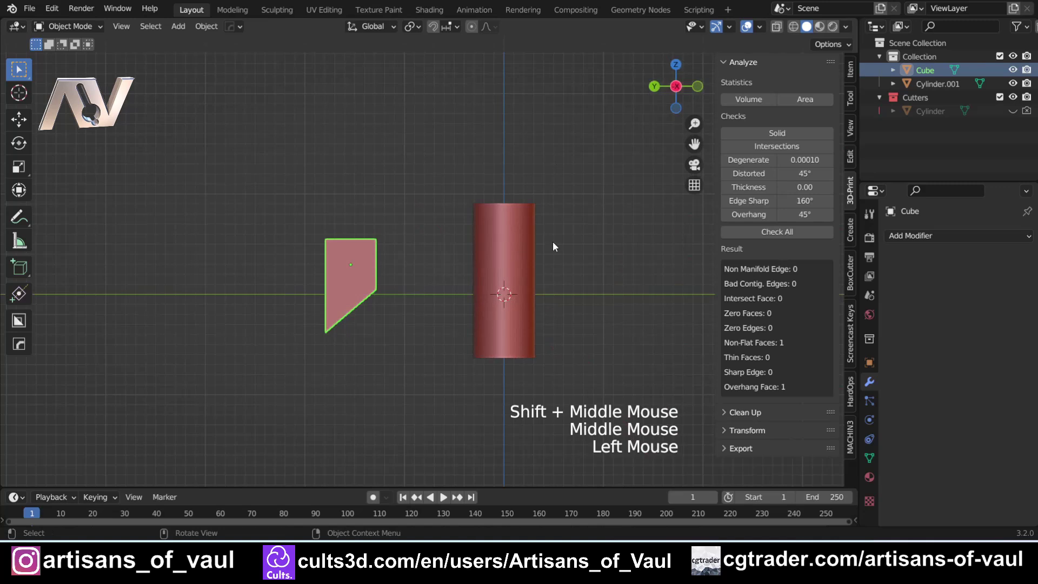
middle_click_drag(420, 374, 407, 376, "shift")
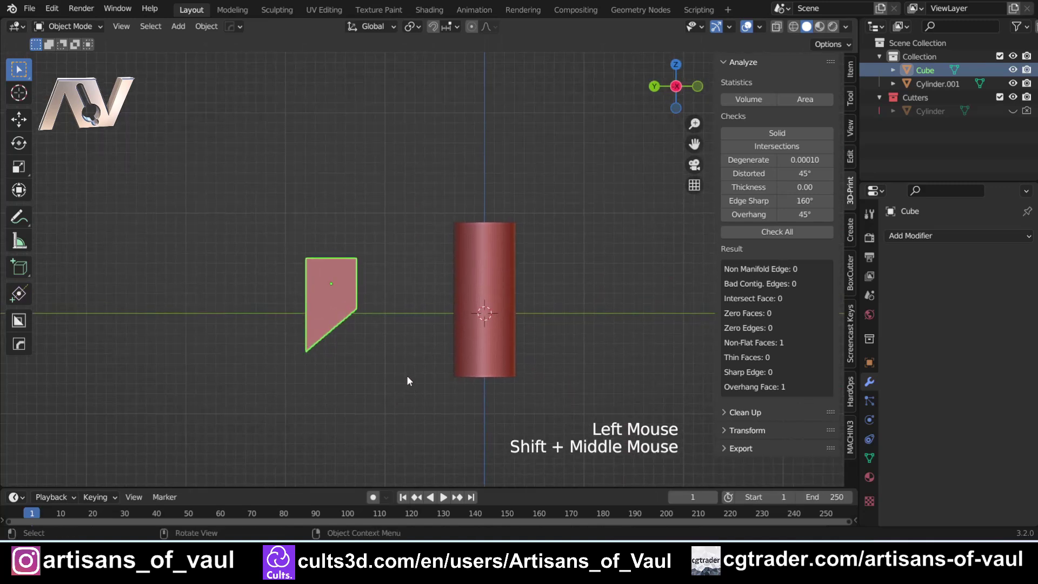
key("g")
left_click(535, 169)
middle_click_drag(535, 170, 413, 366)
key("g")
left_click(440, 232)
- Slide-extend the cylinder's vertical edges upward with Smart Vert, snapping them to the slanted underside of the cube above
scroll(455, 290, "up", 2)
left_click(495, 345)
key("Tab")
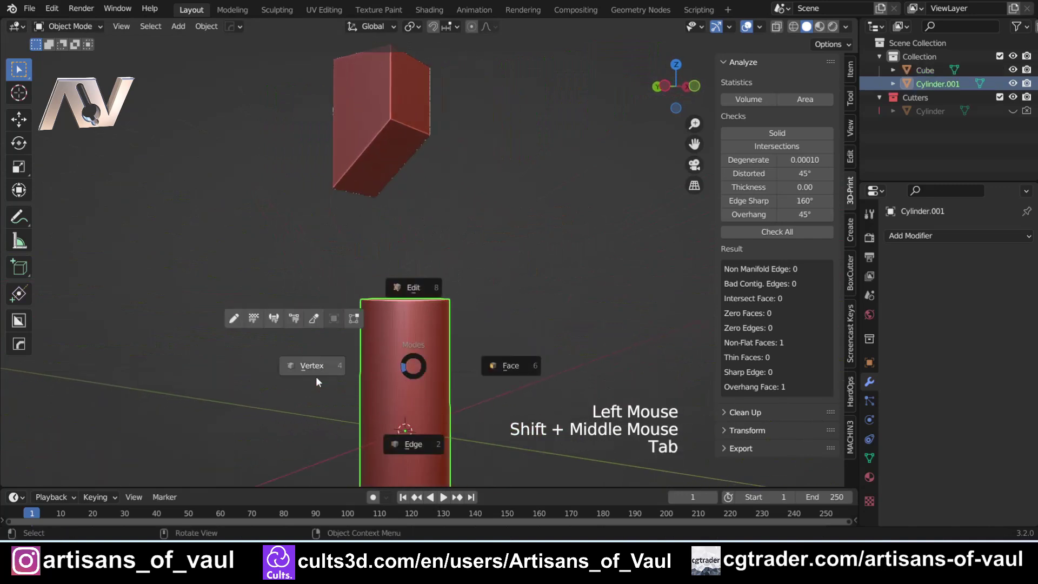
left_click(392, 442)
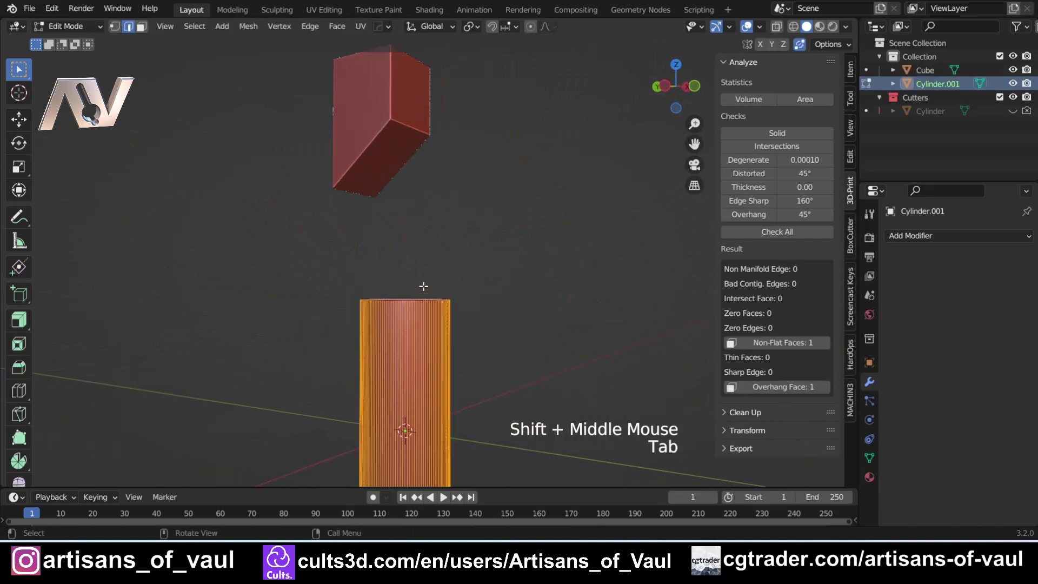
key("shift+alt+1")
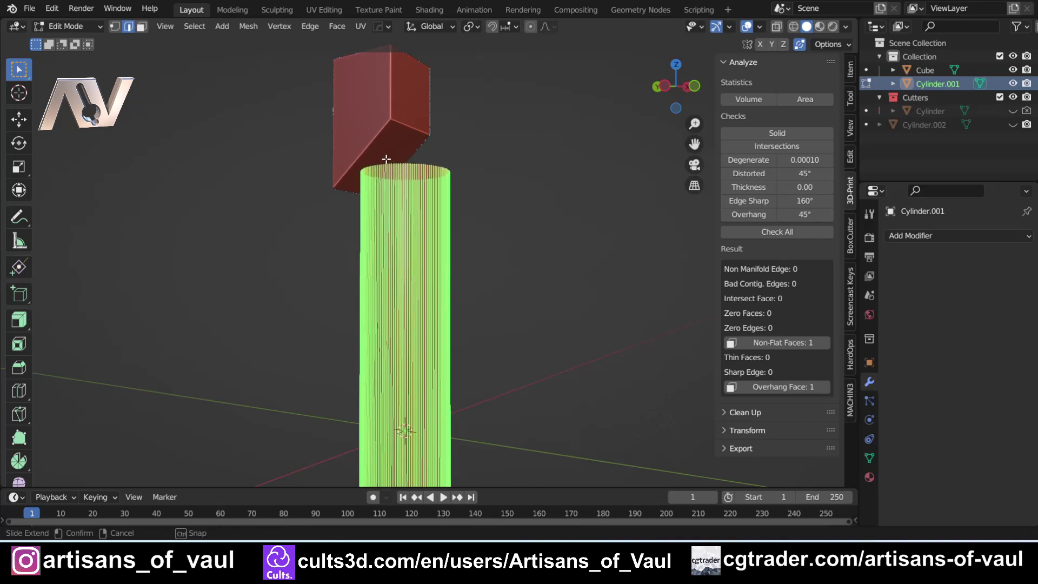
left_click(386, 159, "ctrl")
middle_click_drag(386, 159, 271, 373)
scroll(432, 178, "up", 2)
scroll(422, 288, "down", 1)
scroll(422, 288, "down", 1)
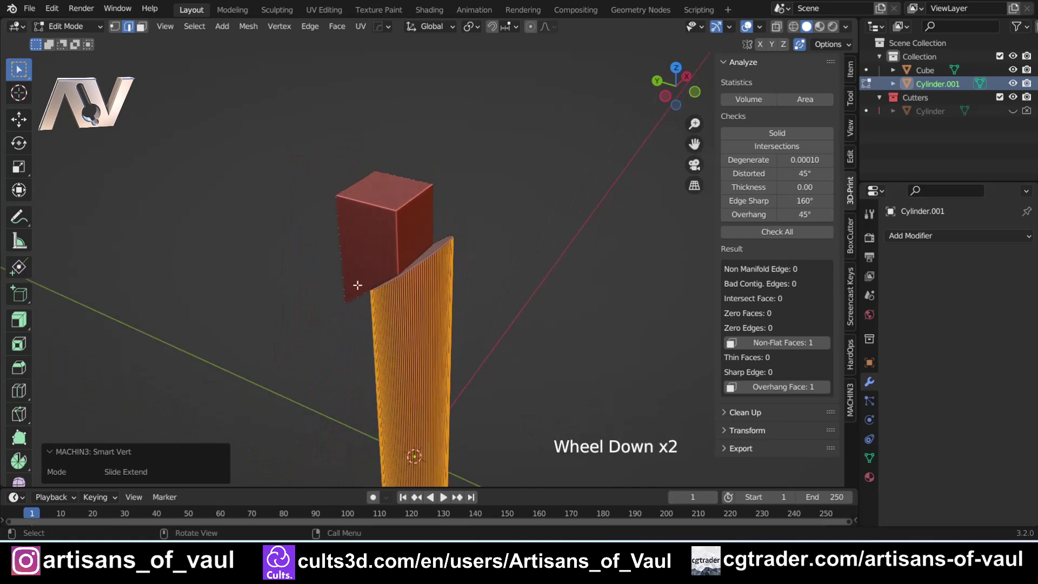
scroll(415, 330, "down", 1)
middle_click_drag(377, 359, 429, 257, "shift")
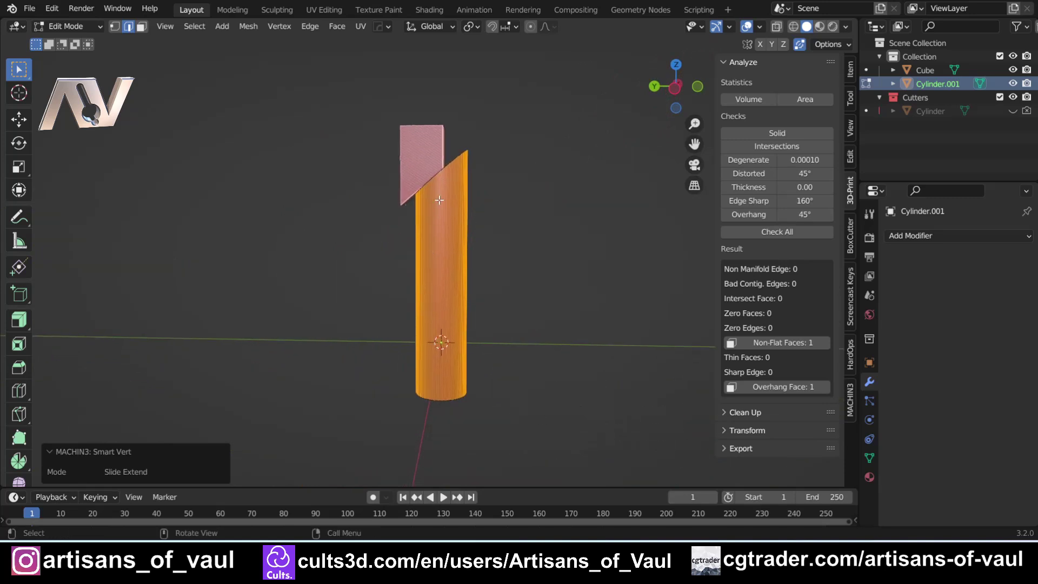
- Undo the cylinder's extension, return to Object Mode and move the cube beside the cylinder by about -0.214, 16.811, -10.693
key("ctrl+z")
key("Tab")
left_click(423, 151)
middle_click_drag(465, 253, 502, 237)
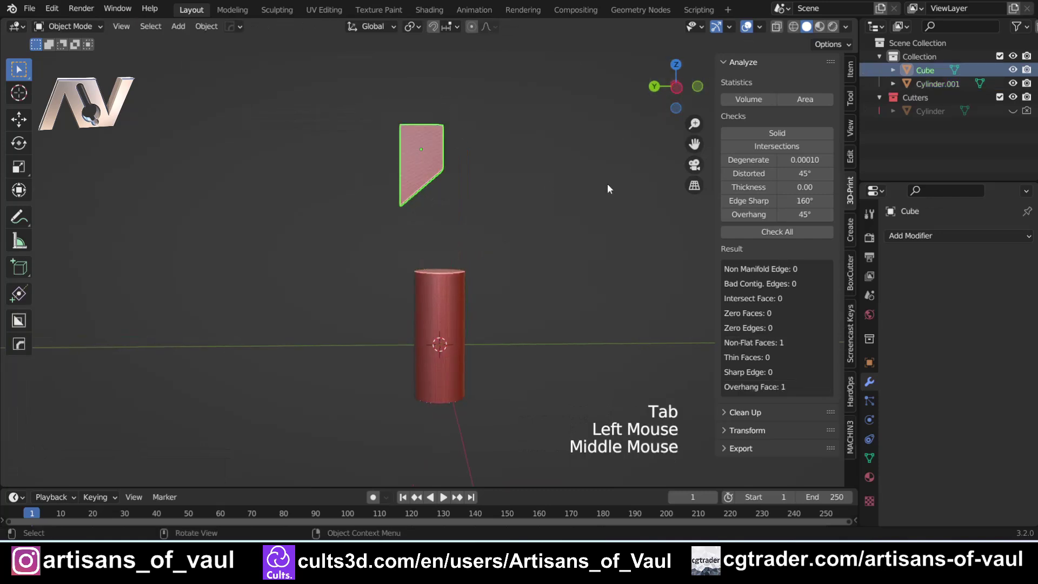
key("g")
left_click(366, 359)
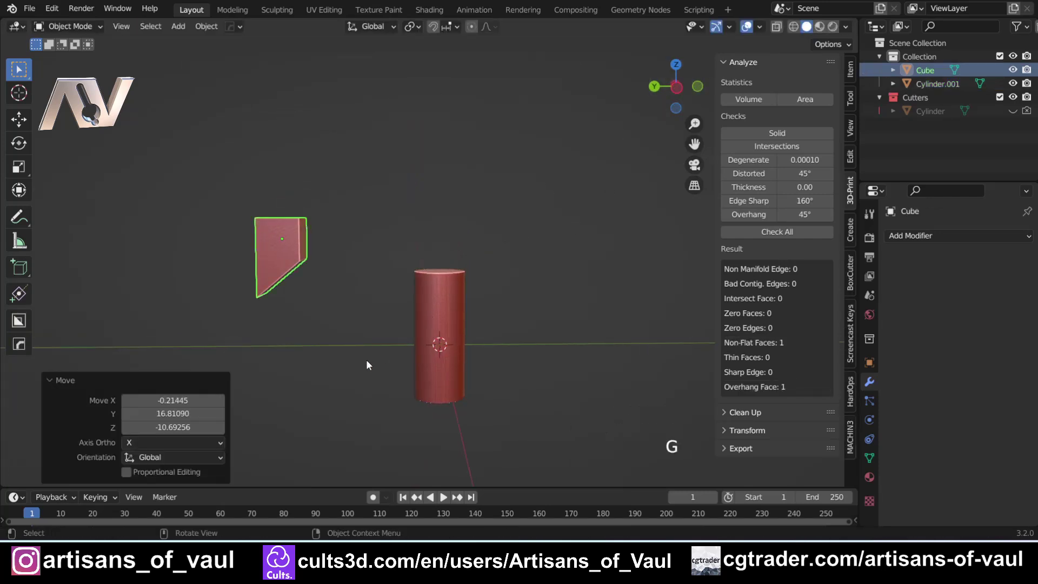
scroll(463, 303, "up", 2)
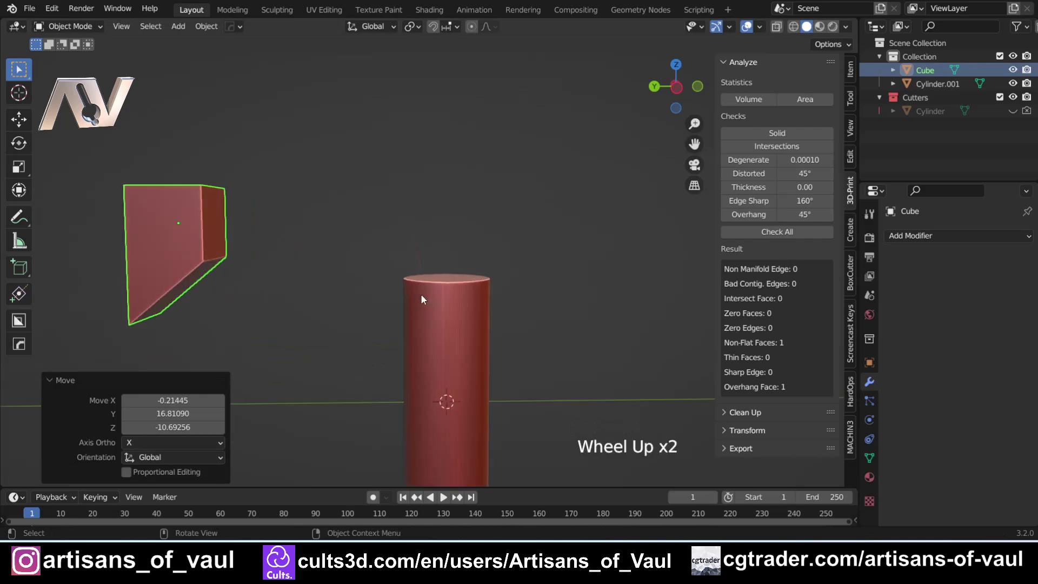
- Enter Edit Mode on the cylinder and slide-extend its vertical edges with Smart Vert, snapping to the offset cube's slanted face
left_click(459, 345)
key("Tab")
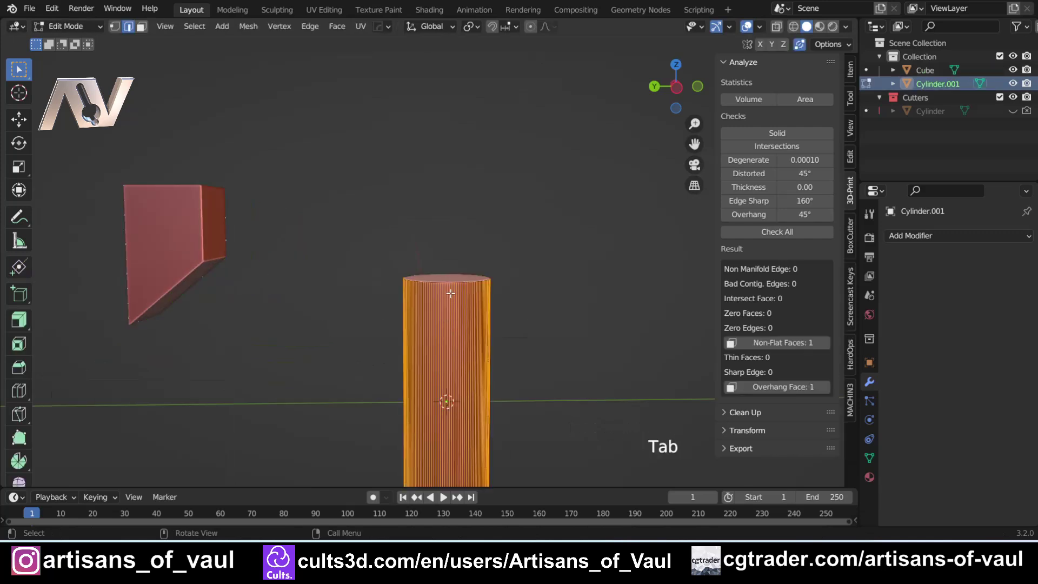
key("shift+alt+1")
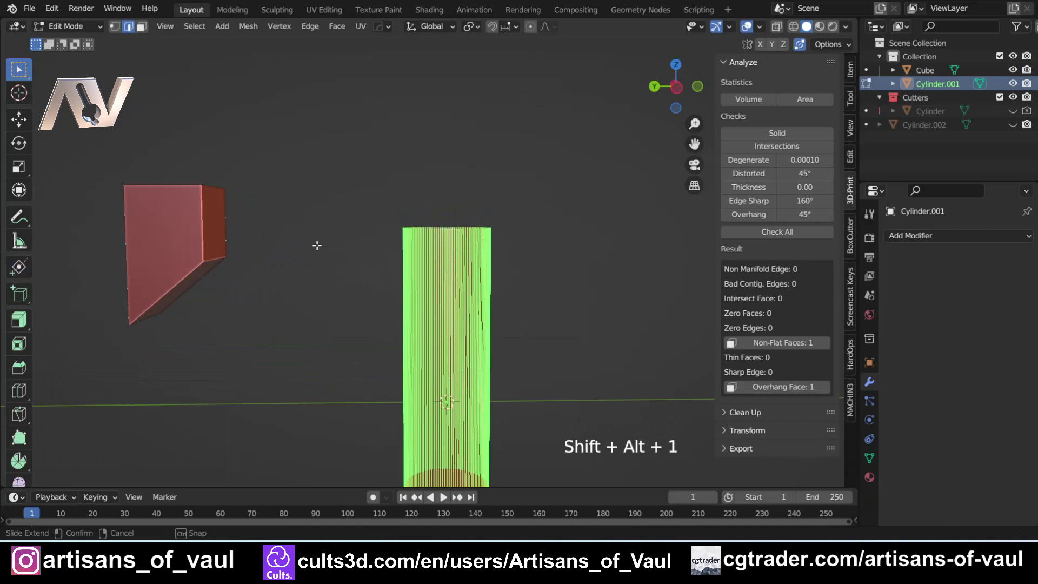
key("ctrl")
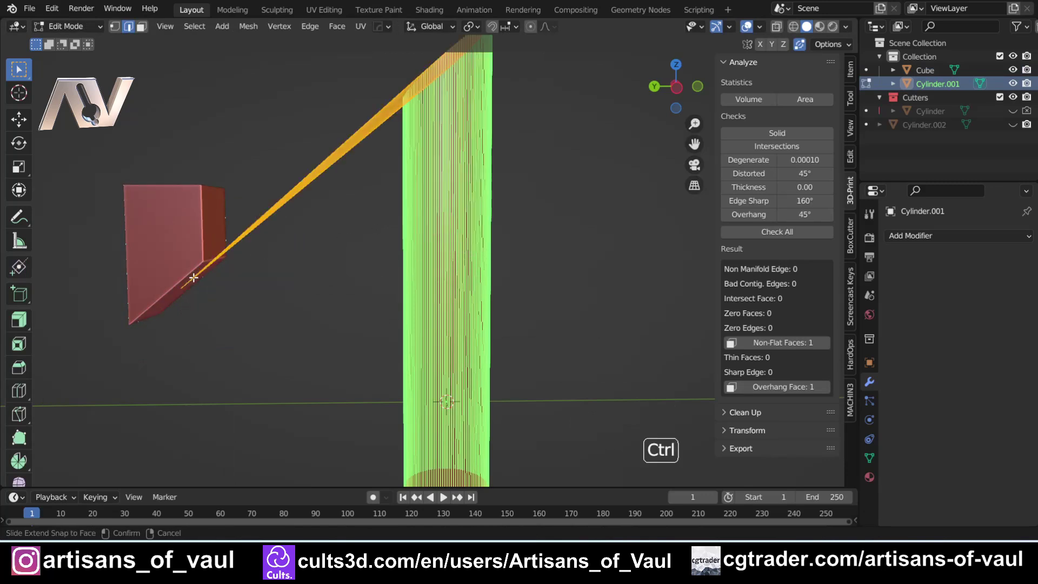
left_click(193, 277)
scroll(216, 276, "down", 4)
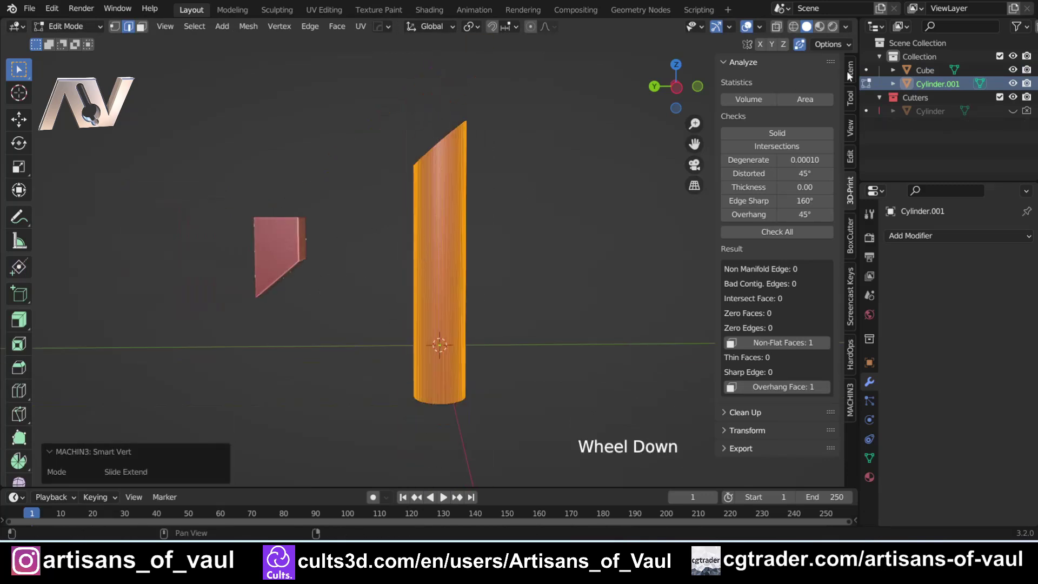
left_click(676, 87)
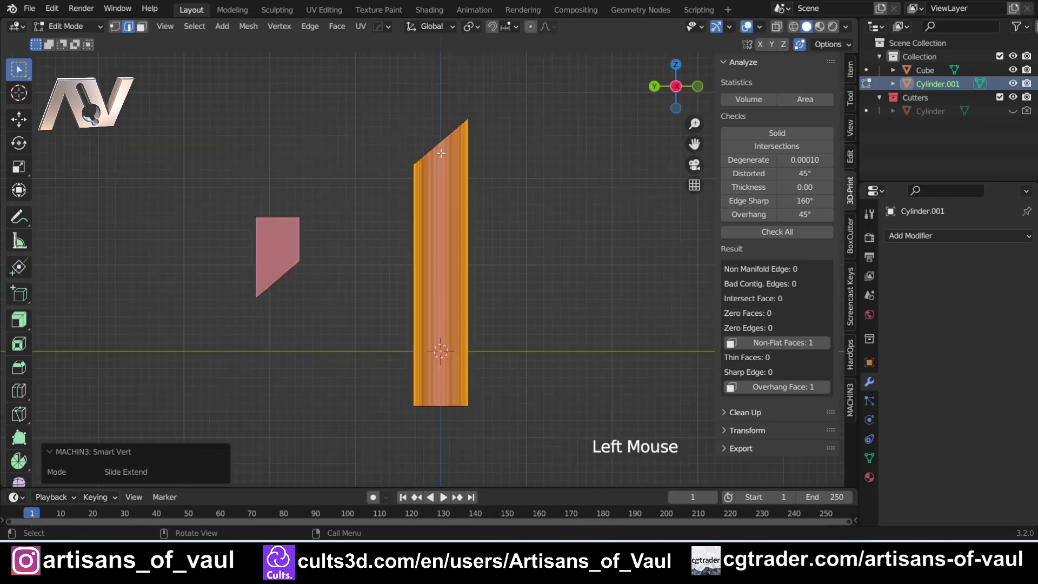
- Return to Object Mode, deselect the cylinder and compare its slanted top with the cube's underside
key("Tab")
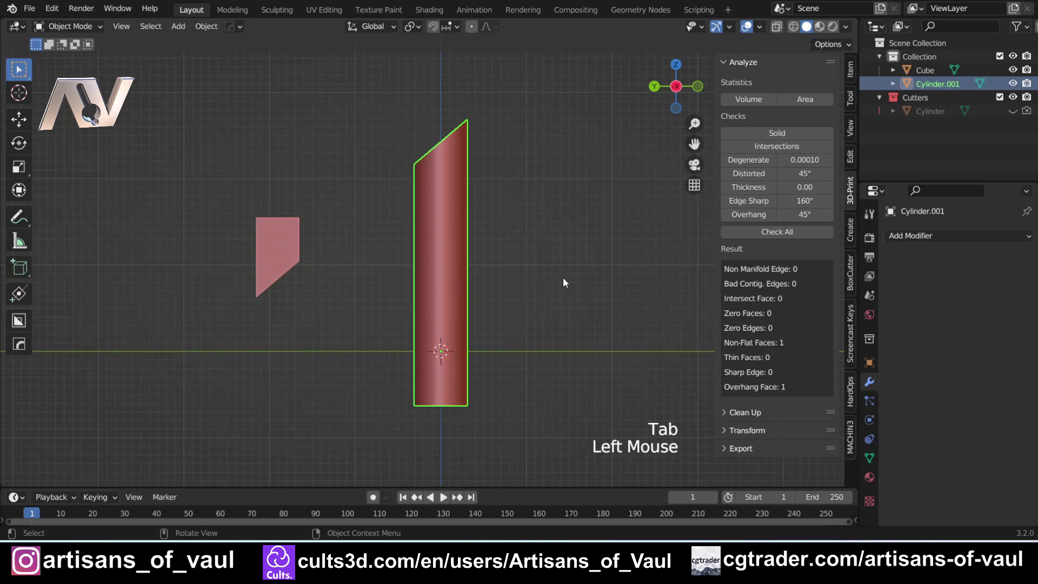
left_click(563, 277)
scroll(562, 277, "down", 3)
middle_click_drag(470, 265, 433, 280)
scroll(370, 275, "up", 1)
middle_click_drag(371, 276, 393, 281, "shift")
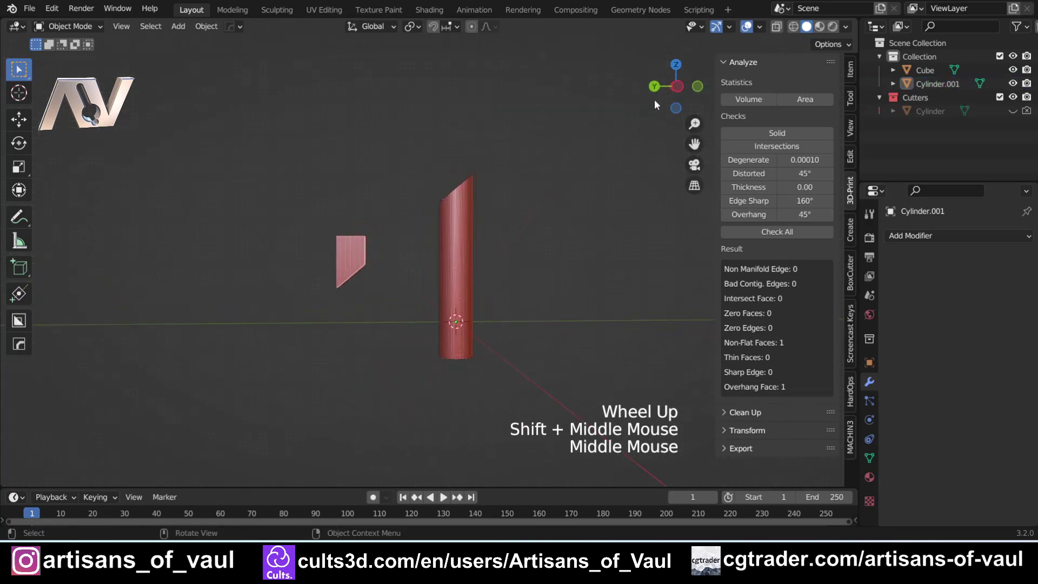
left_click(676, 86)
- Undo the cylinder's slanted extension and return to Object Mode
key("ctrl+z")
key("ctrl+z")
key("ctrl+z")
scroll(407, 250, "up", 2)
middle_click_drag(483, 268, 456, 236, "shift")
key("Tab")
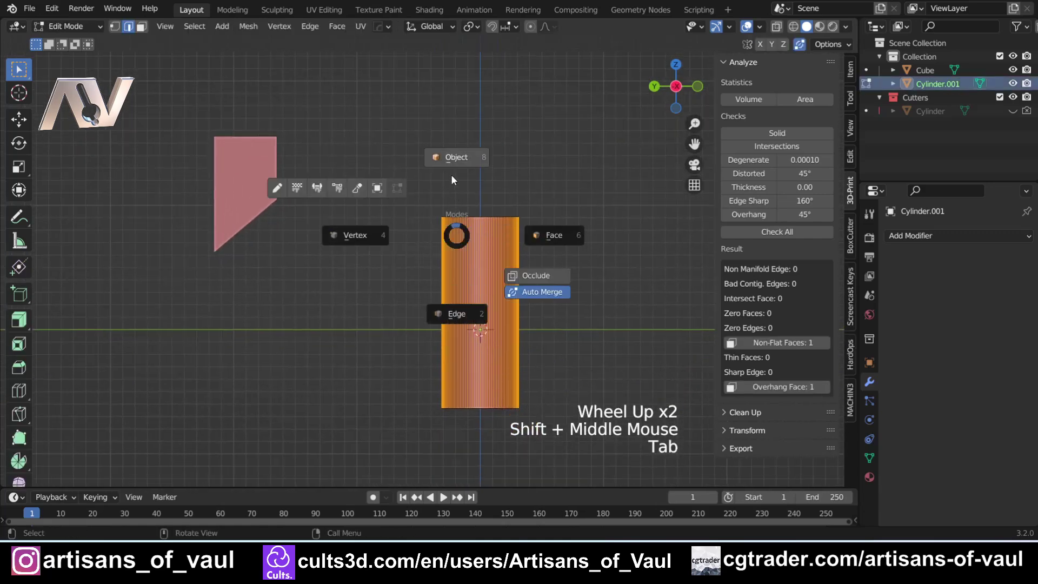
left_click(453, 186)
- Duplicate the cylinder object and place the copy about 9.174 along Y, between the original and the cube
middle_click_drag(567, 357, 561, 285, "shift")
key("shift+d")
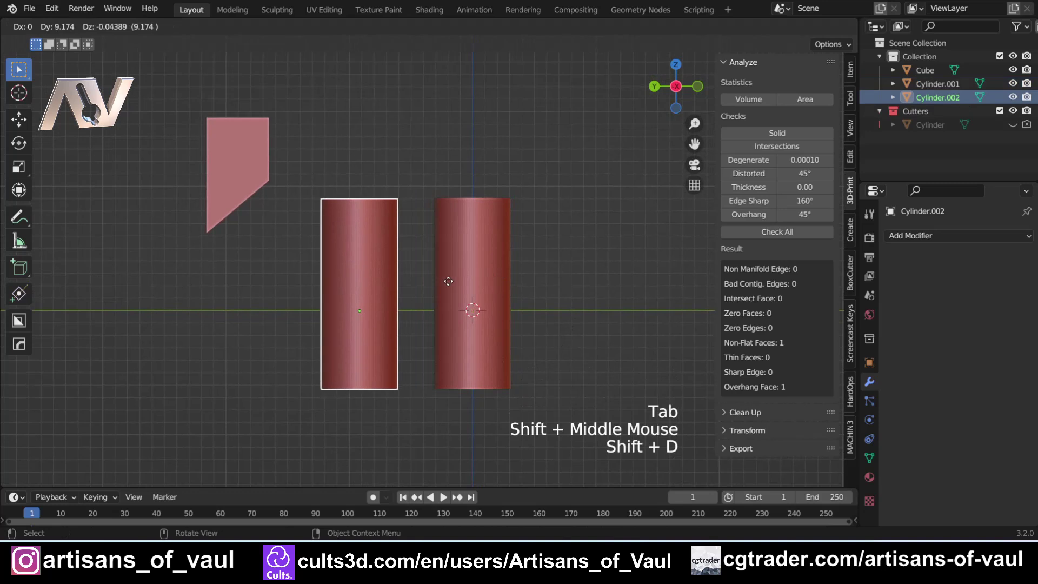
left_click(448, 280)
- Enter edge editing on both cylinder objects together and try to slide-extend their vertical edges with Smart Vert
middle_click_drag(375, 205, 382, 238)
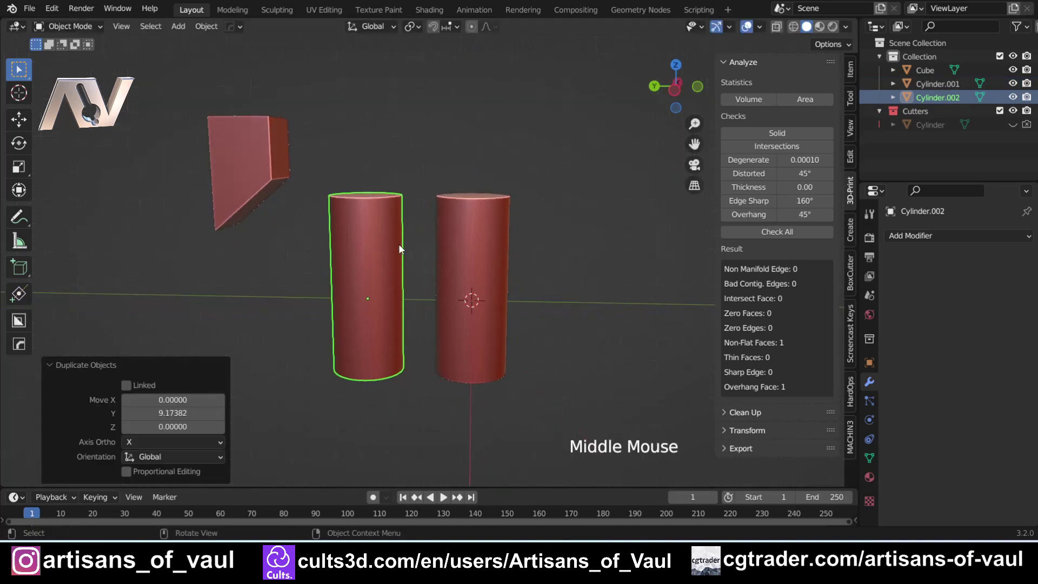
left_click(505, 252, "shift")
key("Tab")
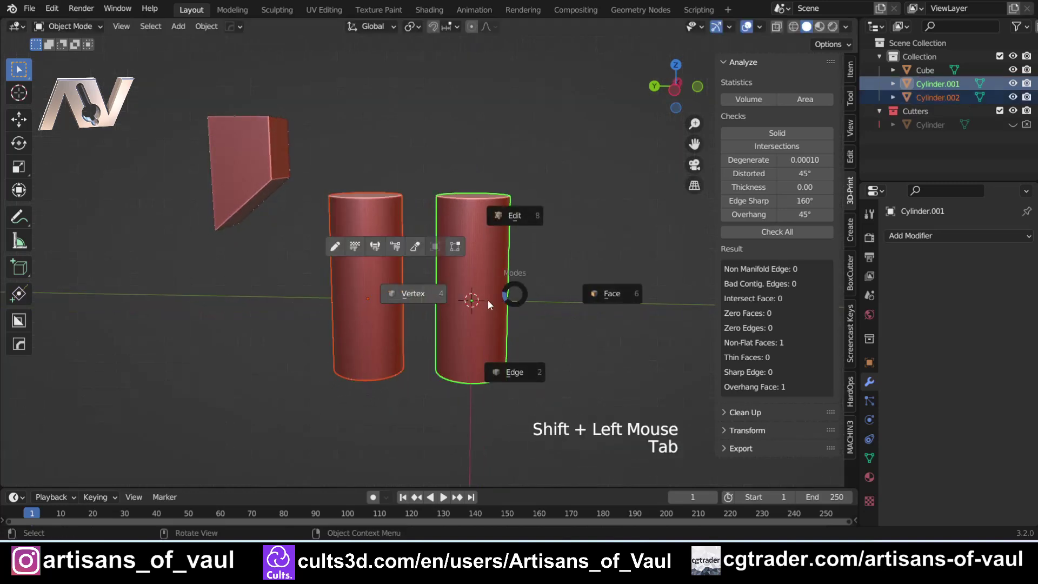
left_click(506, 377)
middle_click_drag(374, 263, 411, 281, "shift")
key("shift+alt+1")
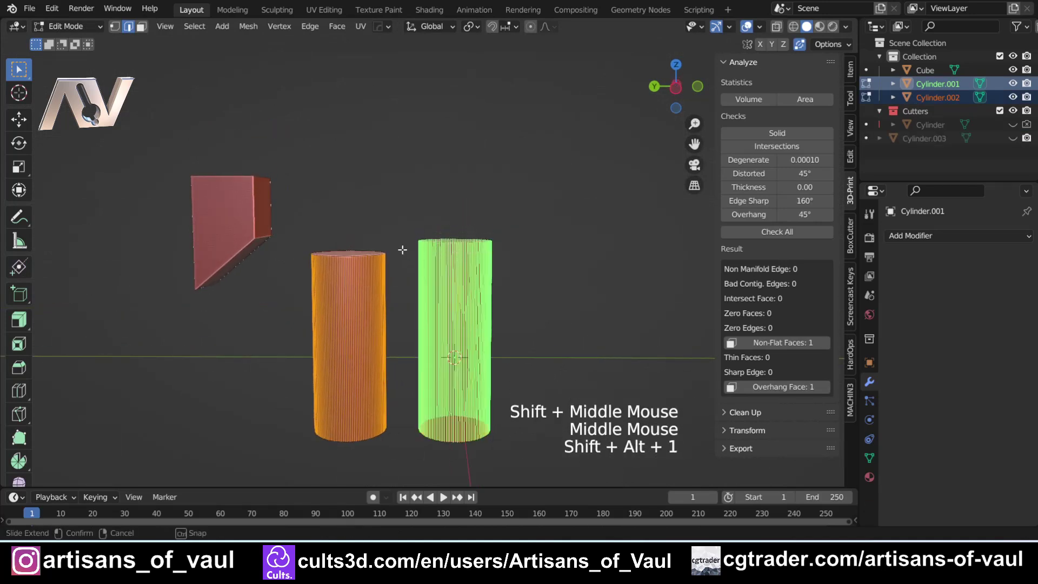
key("shift+alt+1")
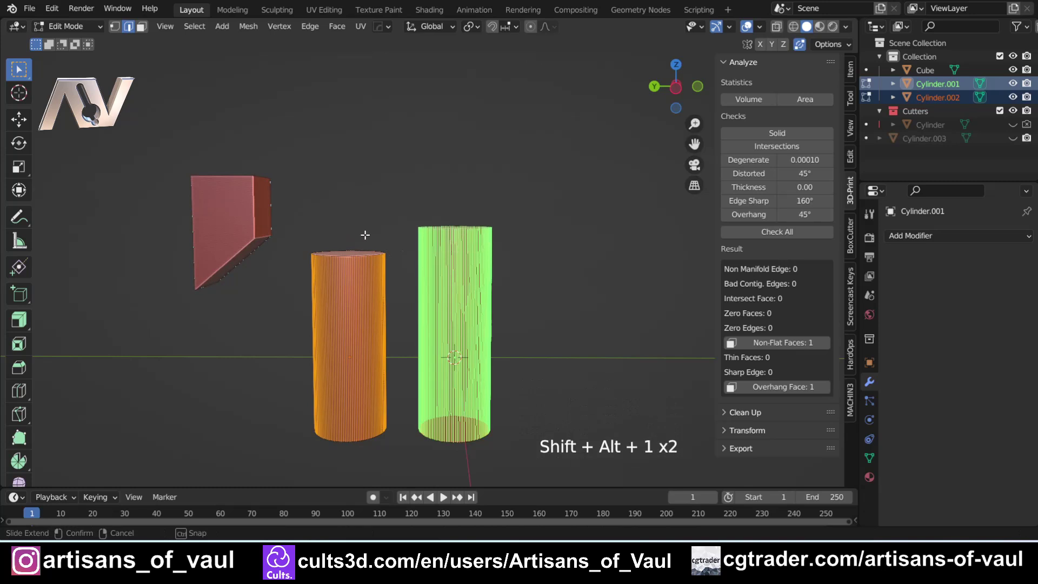
- Undo the separate-object copy and duplicate the original cylinder's whole mesh in Edit Mode, offset about 10.130 along Y
key("ctrl+2")
key("ctrl+2")
key("ctrl+2")
key("Tab")
left_click(290, 304)
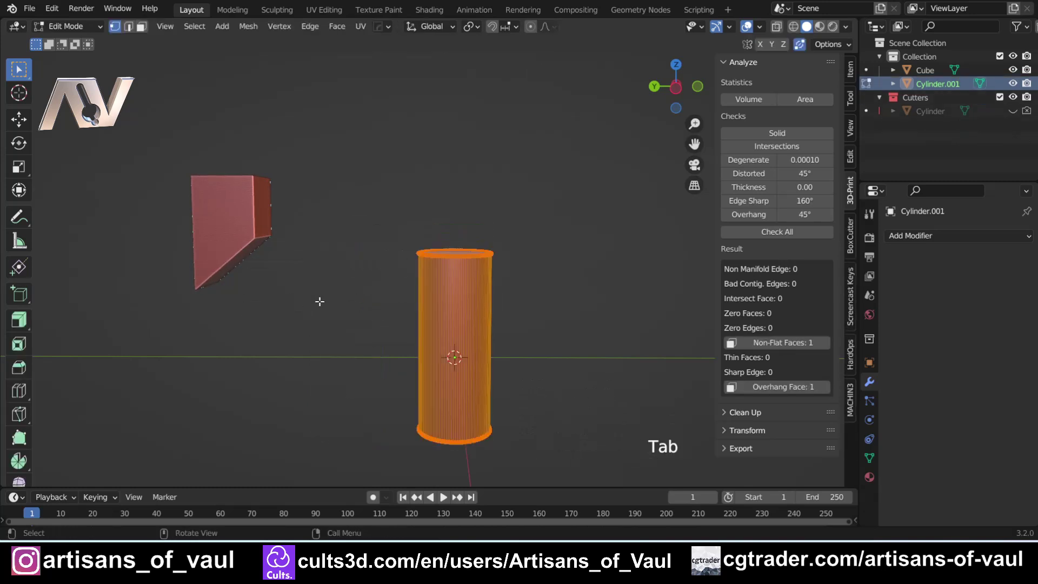
key("shift+d")
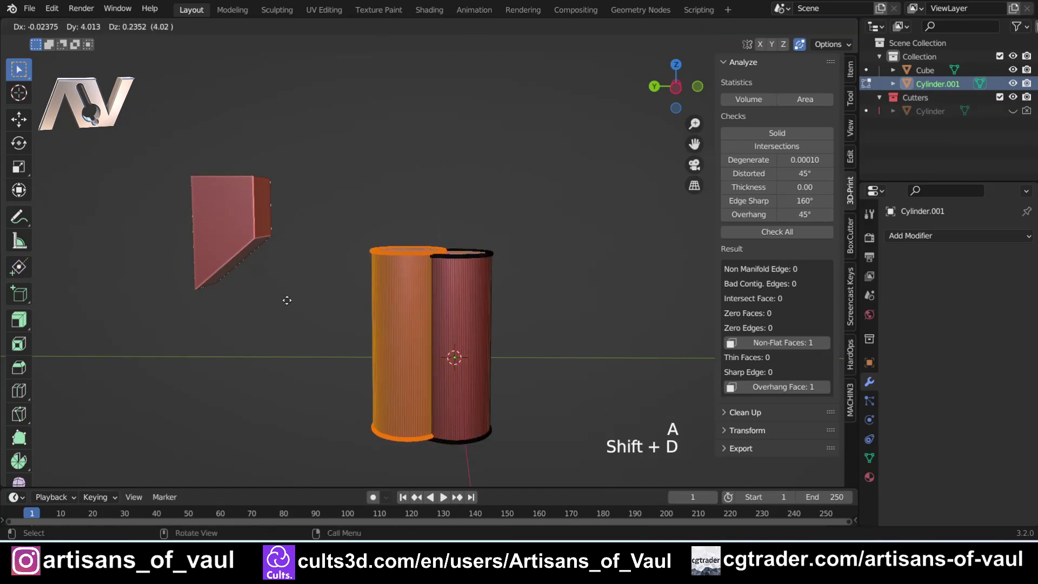
left_click(218, 296)
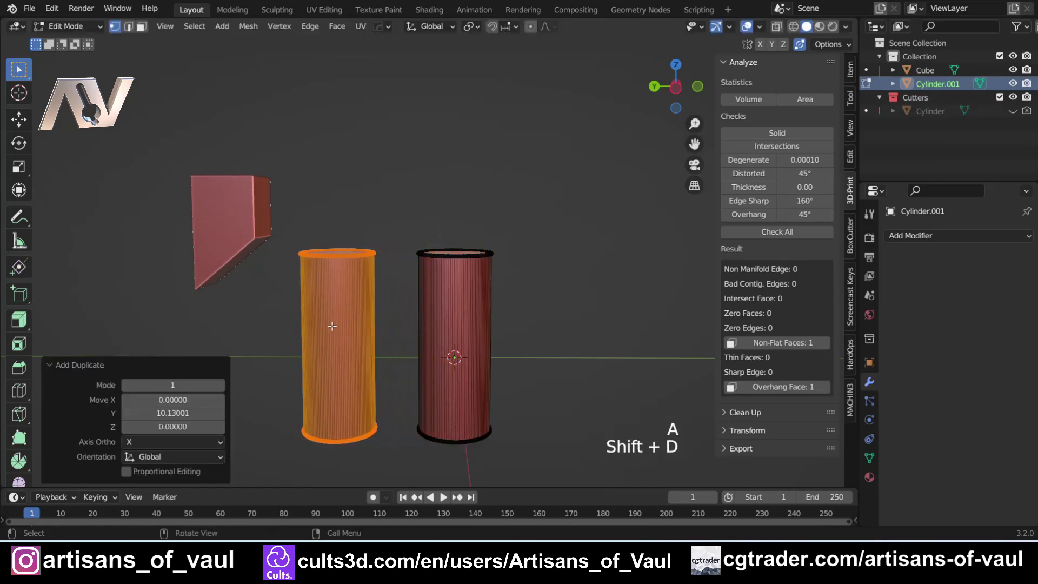
- Switch to edge selection and select the vertical edges of both cylinder meshes, using wireframe shading to reach those behind
key("Tab")
key("shift+z")
left_click_drag(281, 302, 516, 359)
key("shift+z")
middle_click_drag(451, 321, 392, 308, "shift")
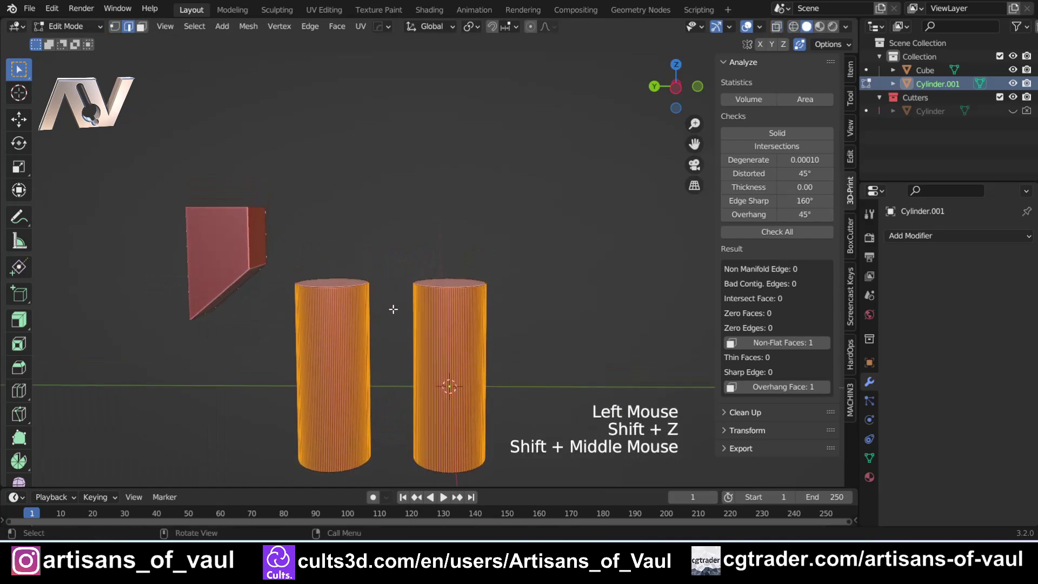
- Slide-extend both cylinders' edges with Smart Vert, snapping to the slanted lower edge of the cube, and return to Object Mode
key("shift+alt+1")
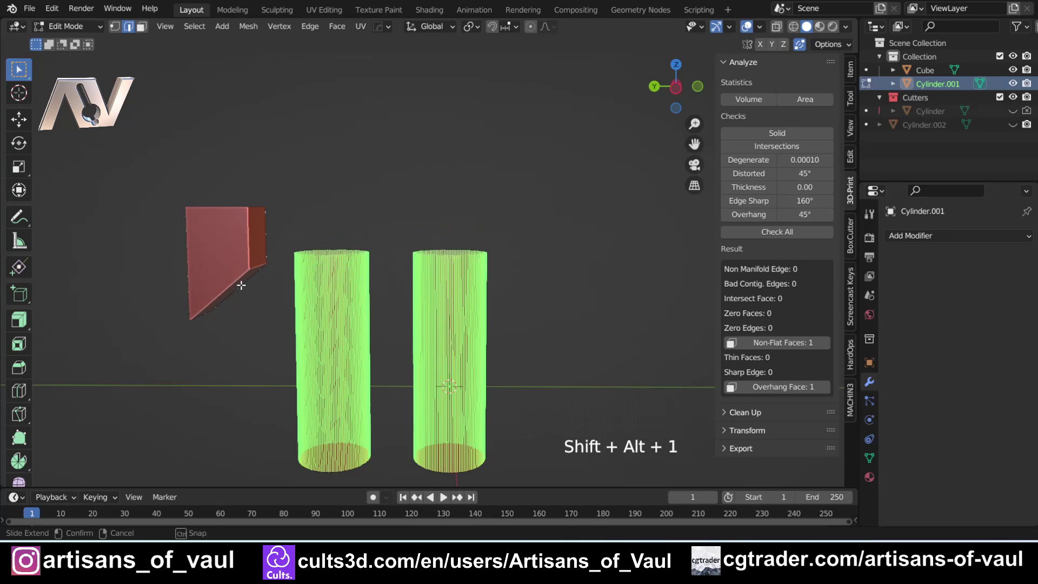
key("ctrl")
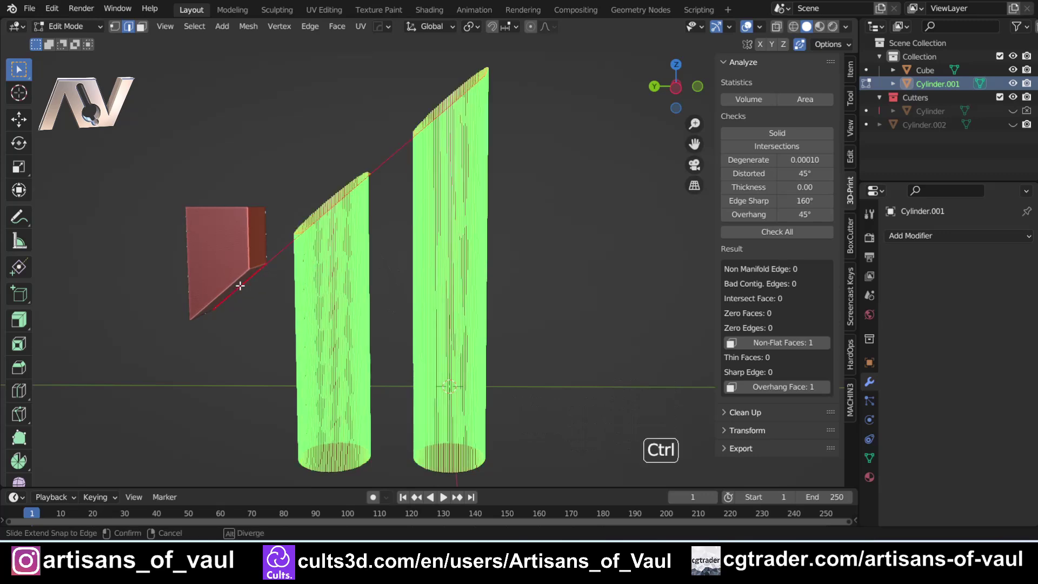
left_click(240, 285)
middle_click_drag(347, 269, 347, 335, "shift")
key("Tab")
scroll(530, 226, "down", 2)
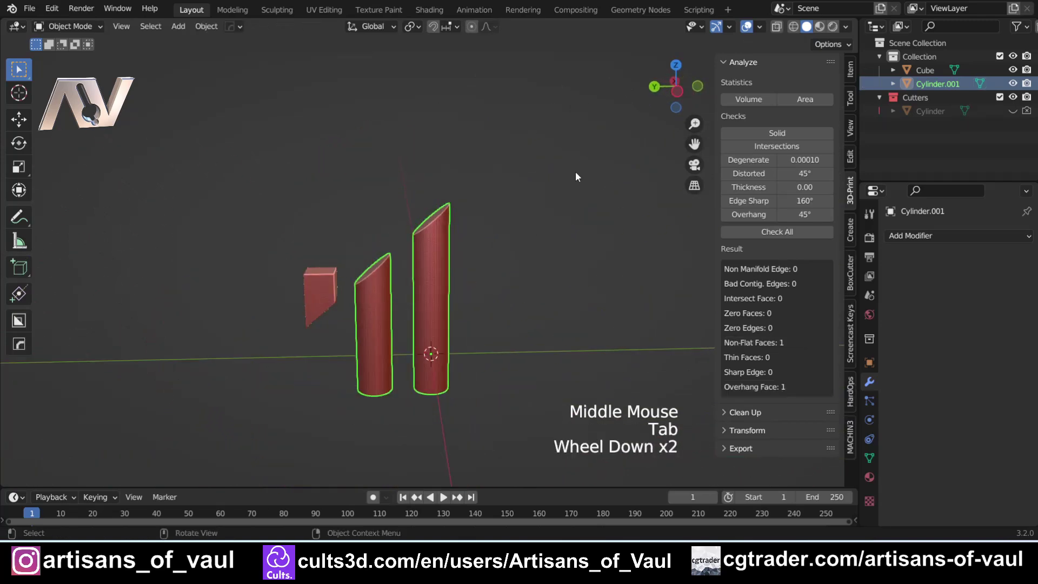
- Examine both cylinders' slanted tops against the cube's underside in side and perspective views
left_click(676, 90)
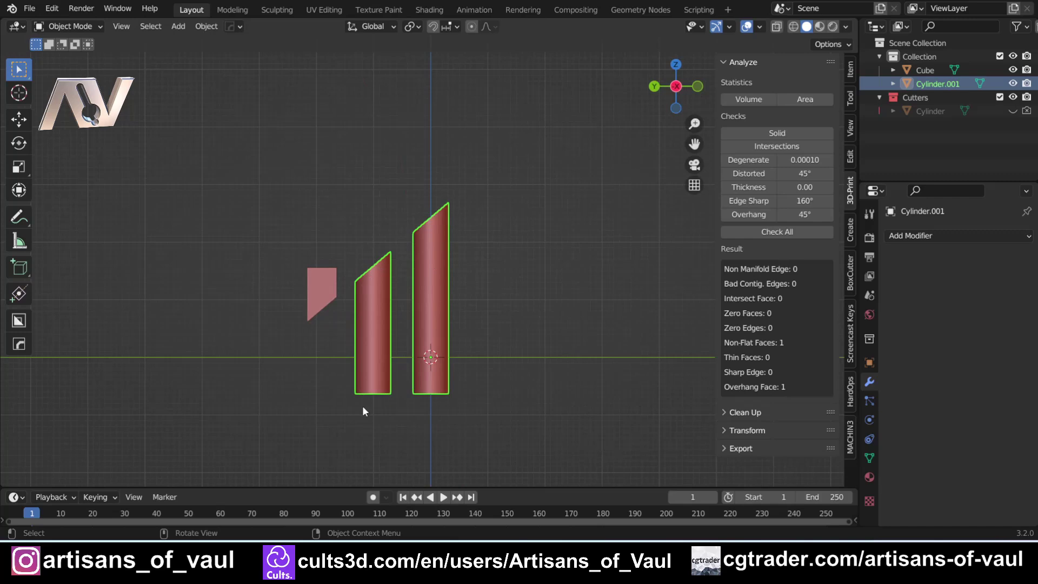
scroll(373, 397, "up", 2)
middle_click_drag(391, 351, 428, 318, "shift")
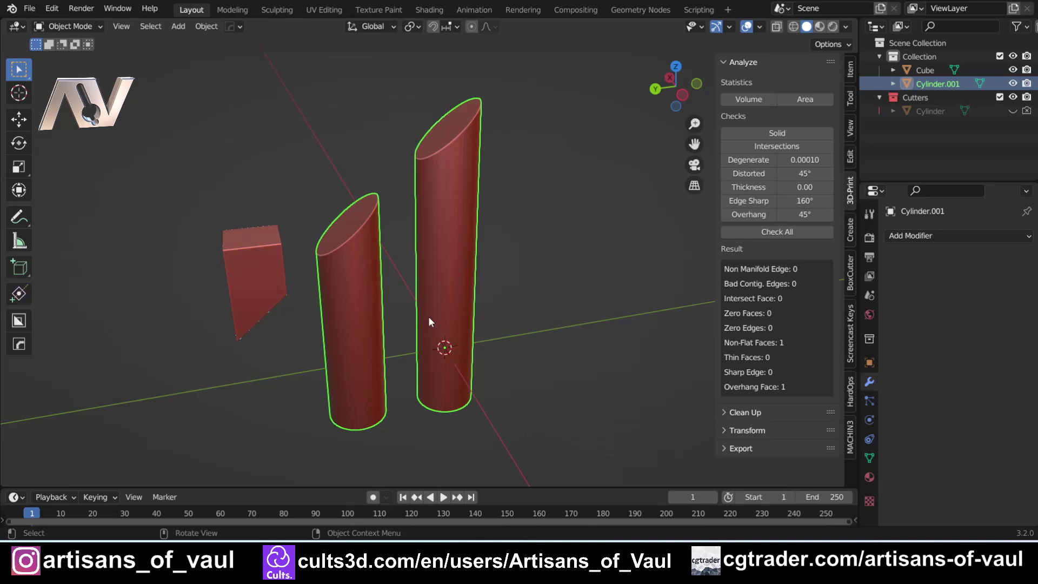
scroll(428, 323, "down", 1)
left_click(682, 93)
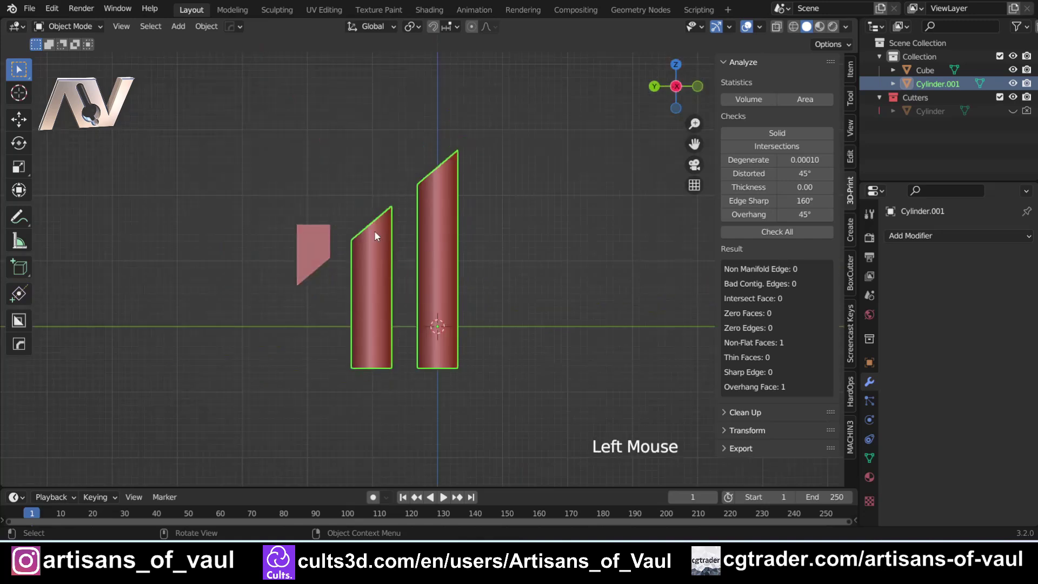
middle_click_drag(261, 312, 287, 374, "shift")
scroll(311, 328, "up", 2)
middle_click_drag(311, 327, 267, 346, "shift")
scroll(270, 417, "down", 2)
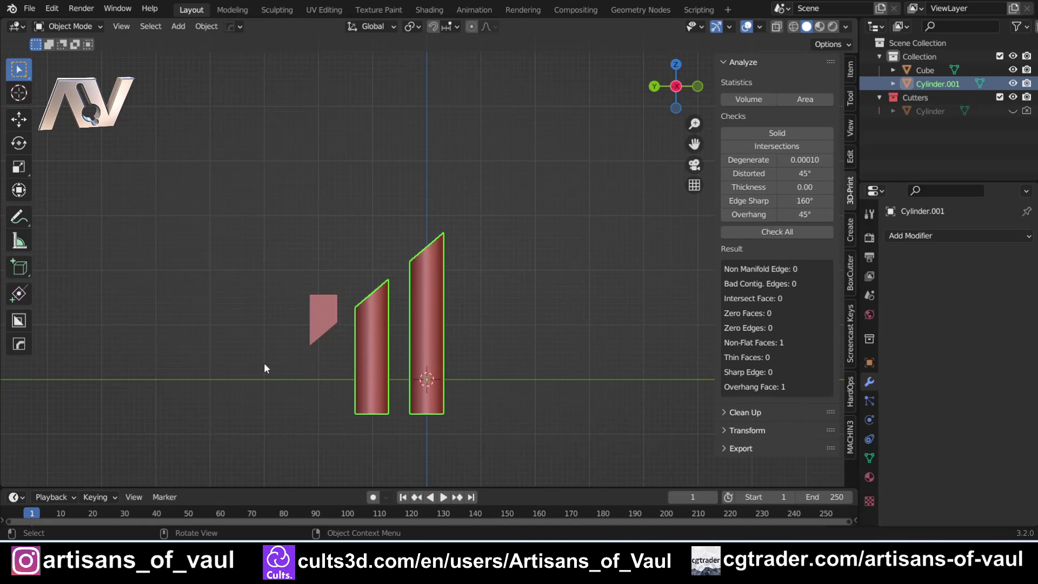
scroll(400, 370, "up", 2)
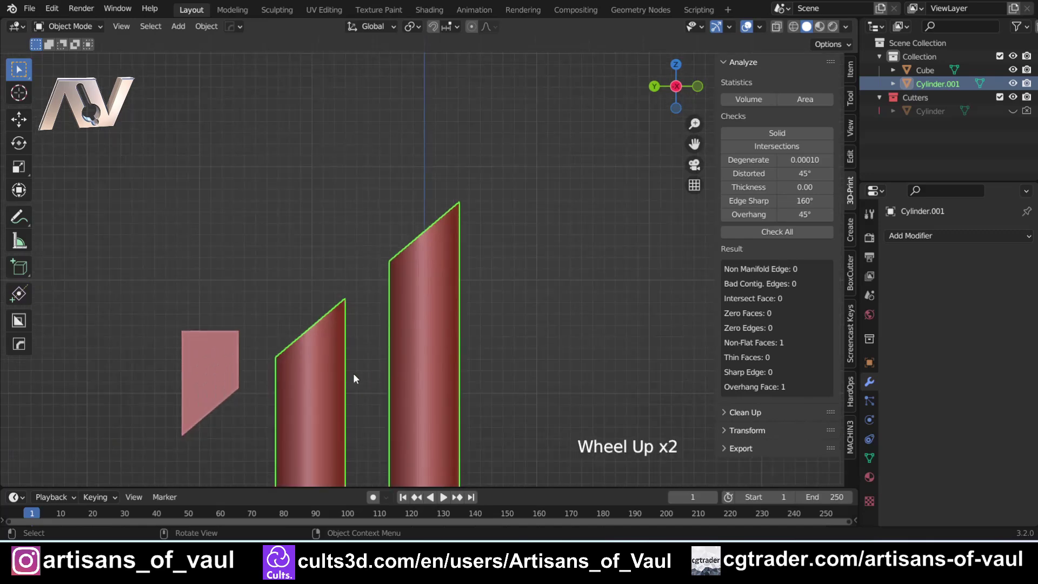
key("Tab")
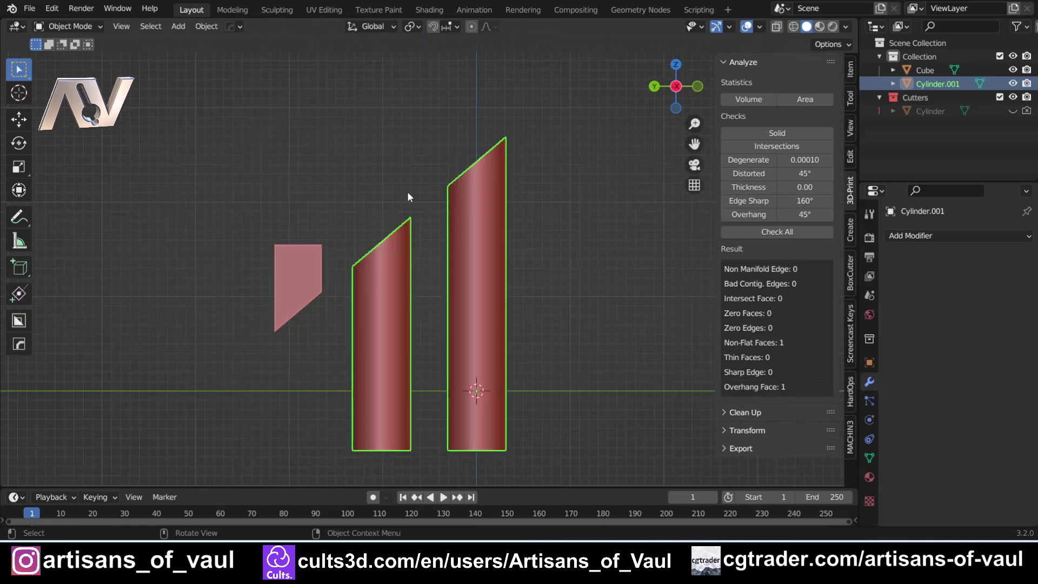